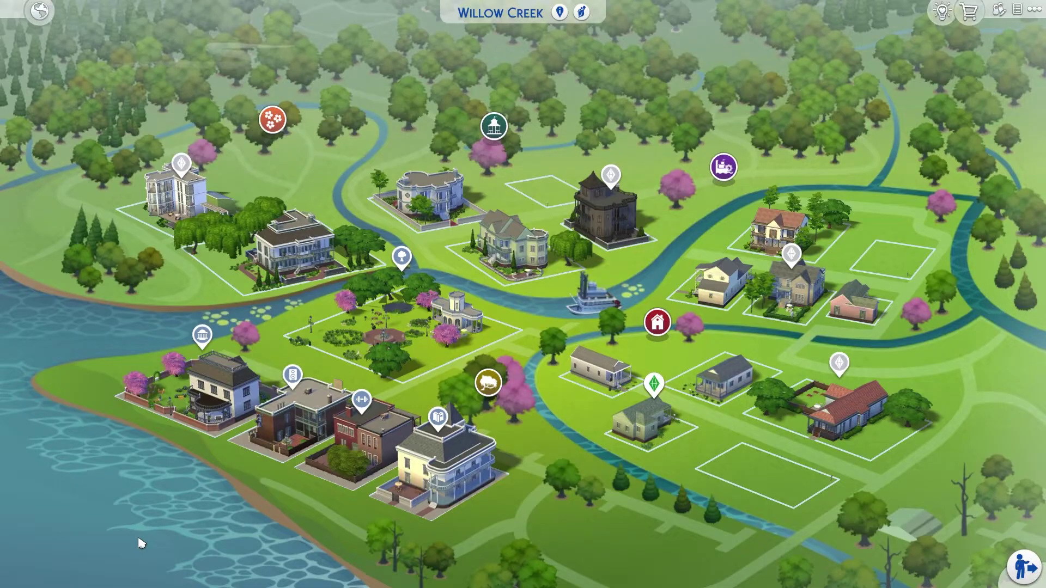
- Play the household's Willow Creek lot so the sim in pink sunglasses stands outside in live mode
mouse_move(634, 439)
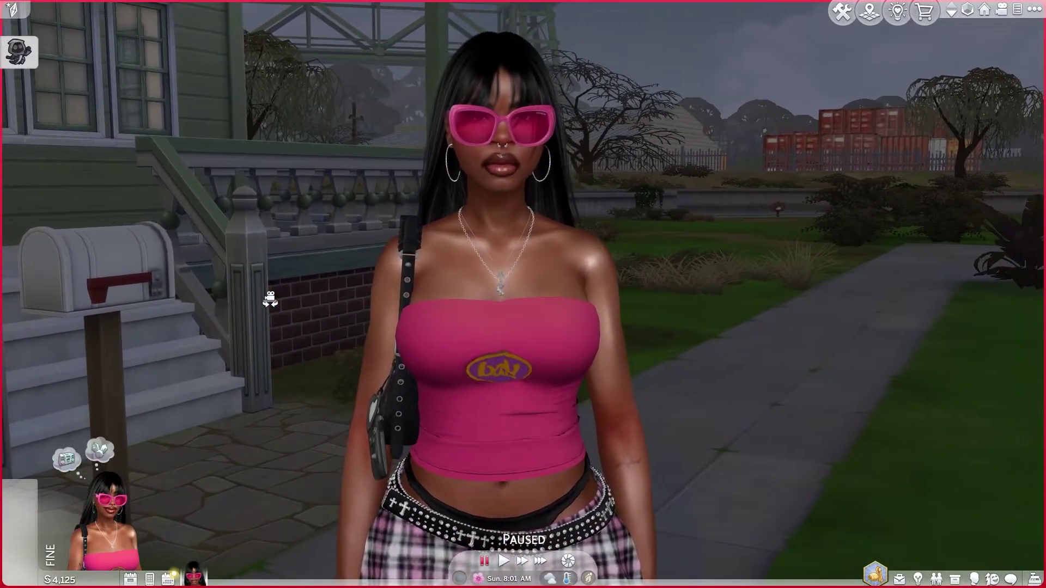
- Save the game from the Options menu, then exit The Sims 4
click(1034, 9)
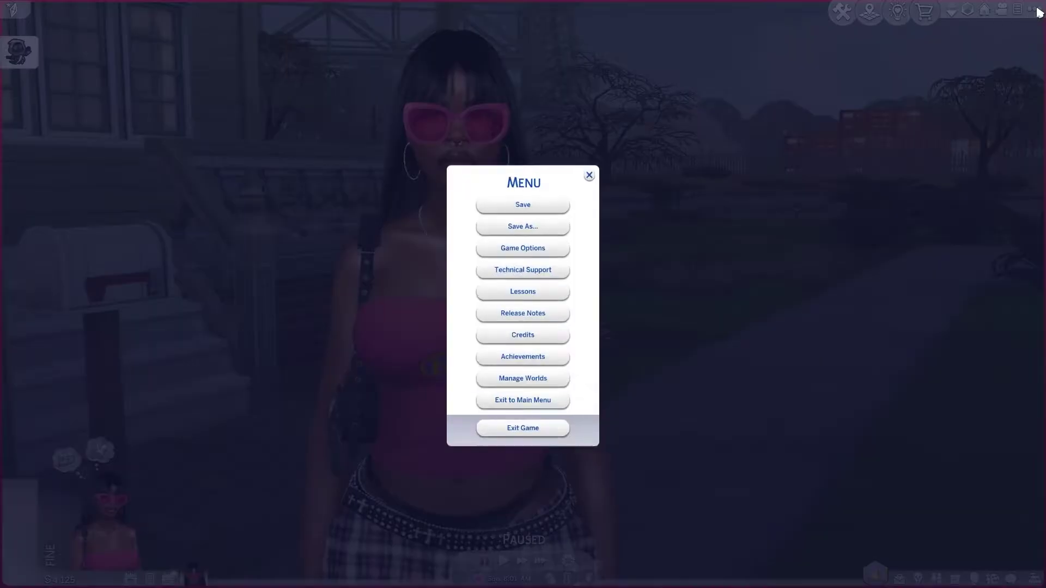
click(528, 213)
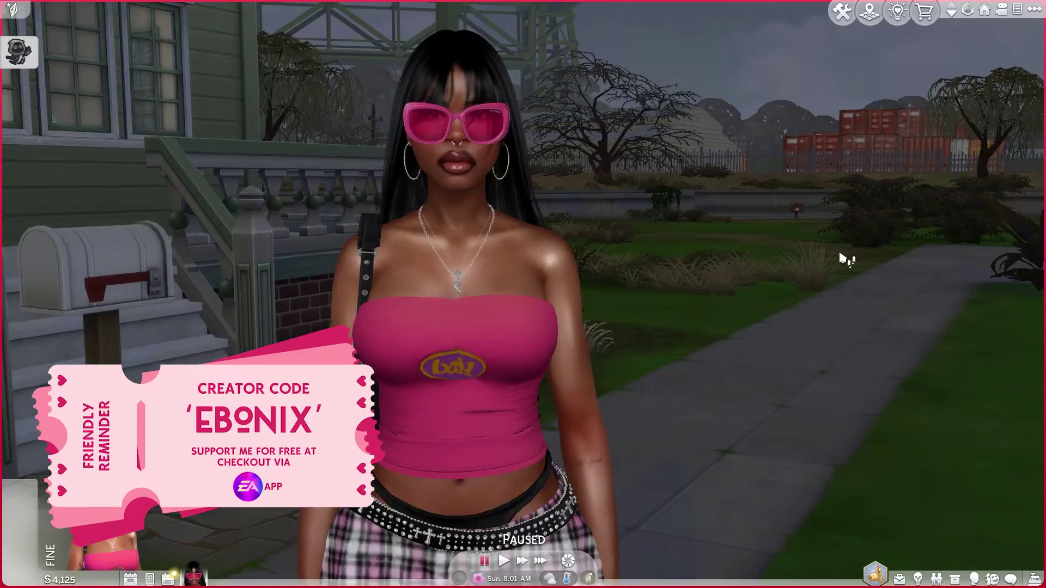
click(1034, 9)
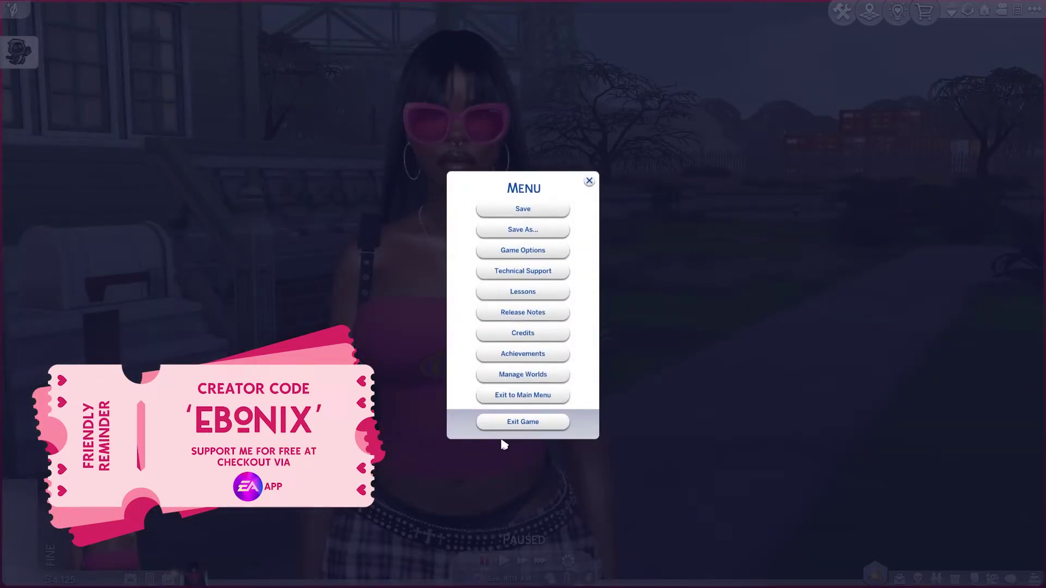
click(511, 424)
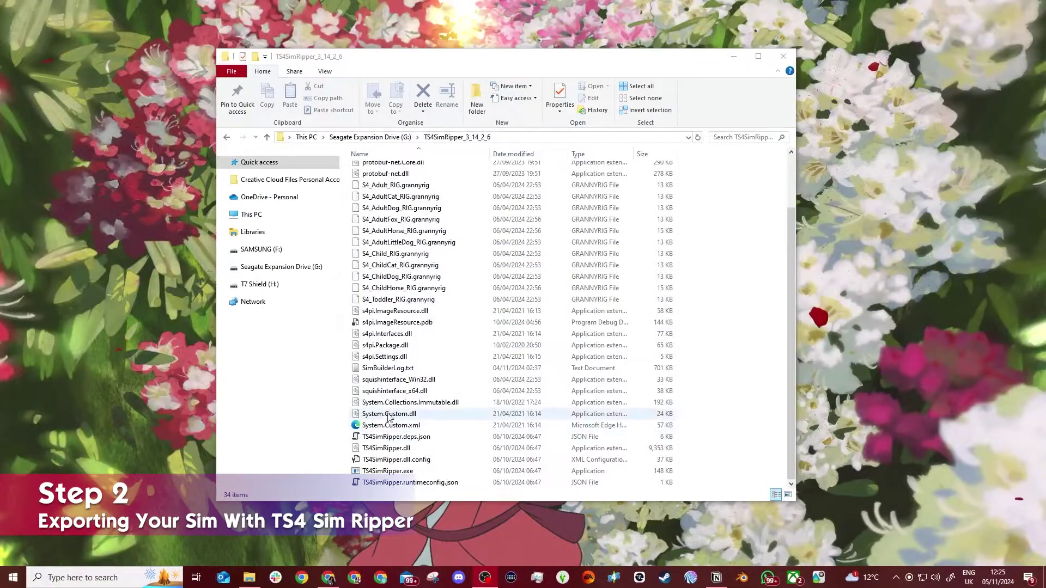
scroll(417, 355, down, 3)
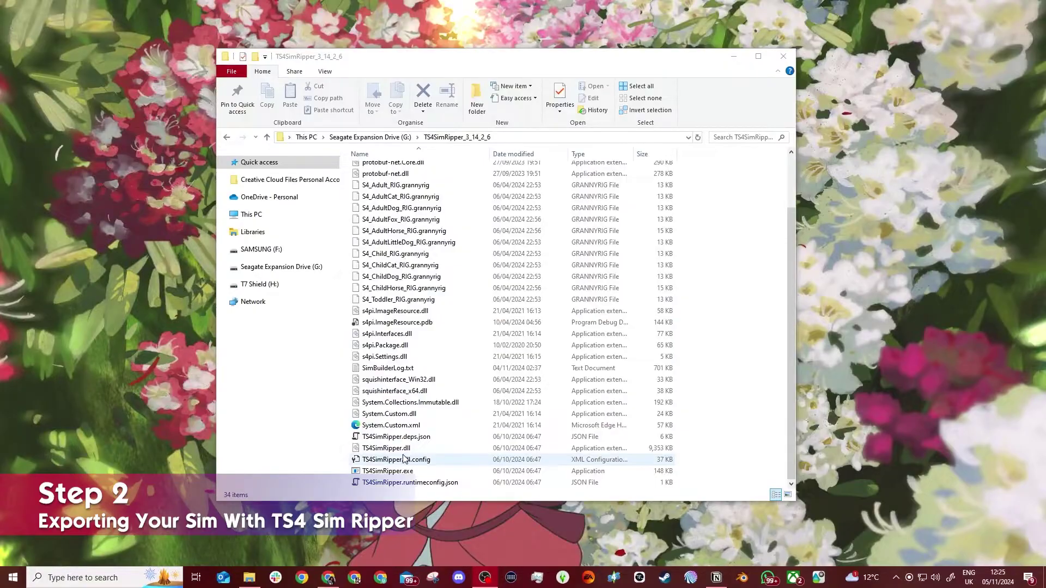
- Launch TS4SimRipper.exe and dismiss its frame-modifier startup error
double_click(383, 471)
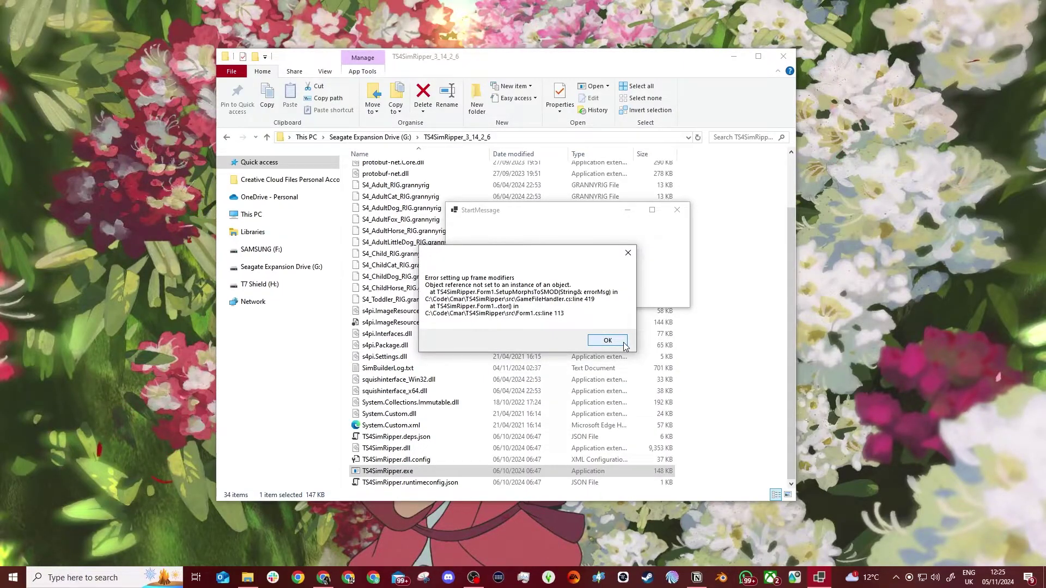
click(623, 343)
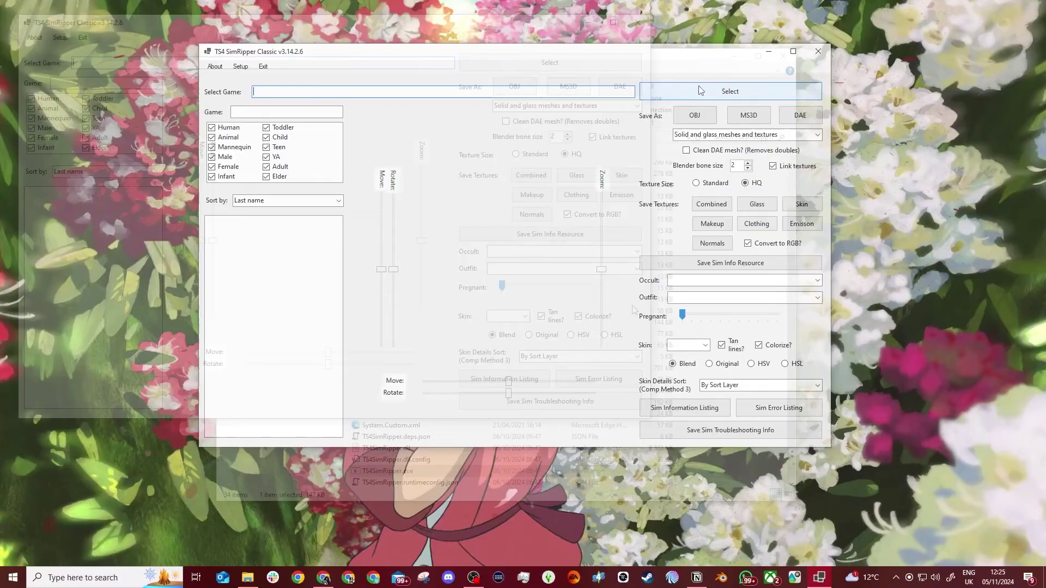
- Load Slot_000999d7.save ('coach render') and pick the pink-sunglasses sim from the Sims list
click(685, 91)
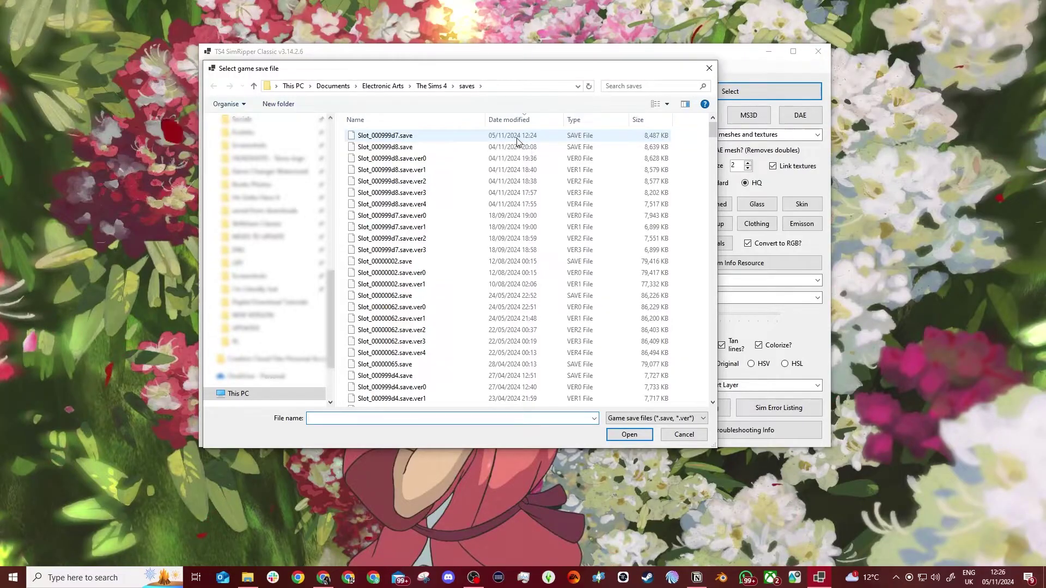
click(432, 137)
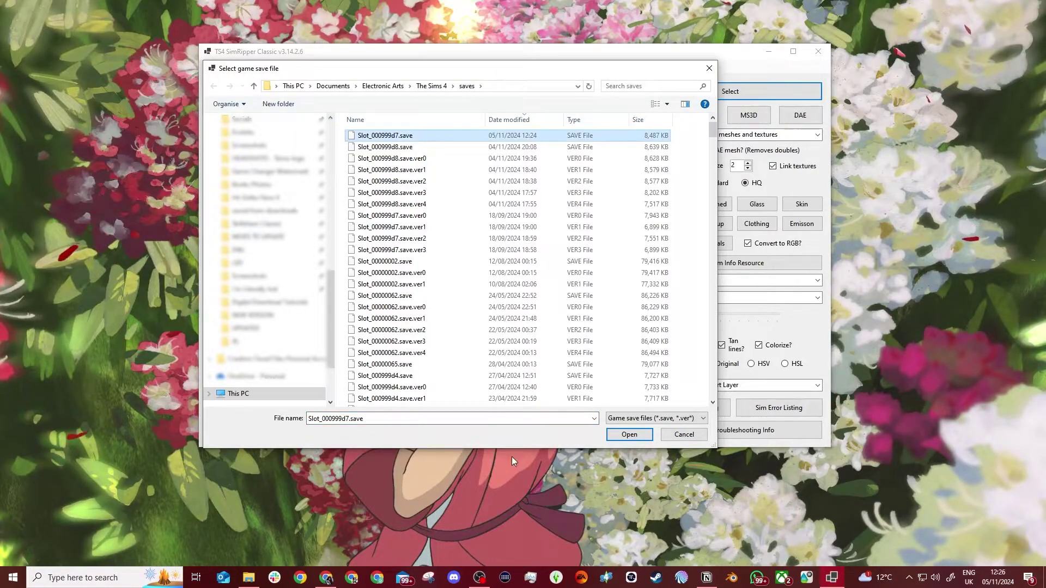
click(627, 435)
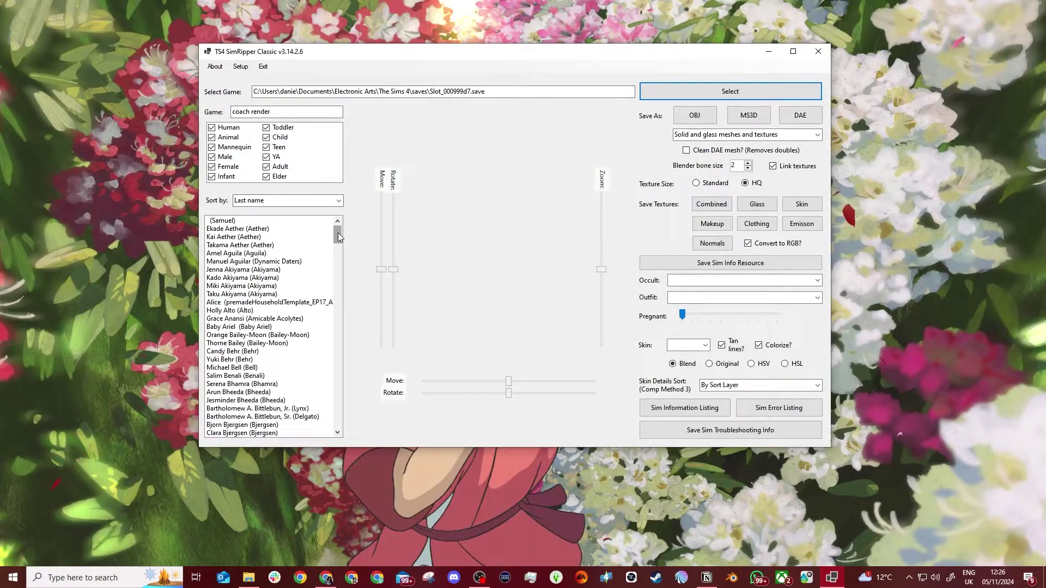
drag(338, 233, 336, 277)
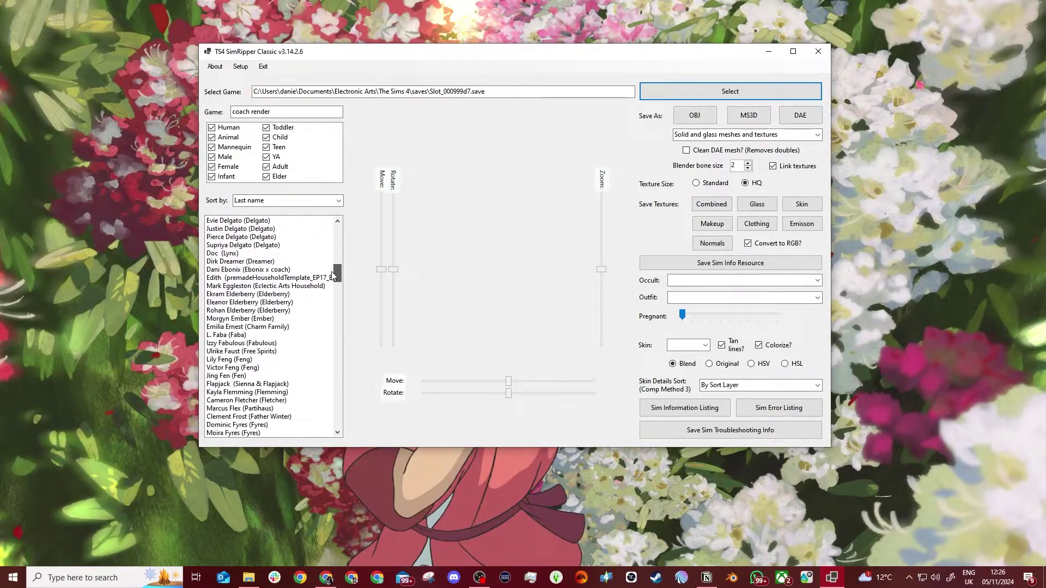
click(303, 270)
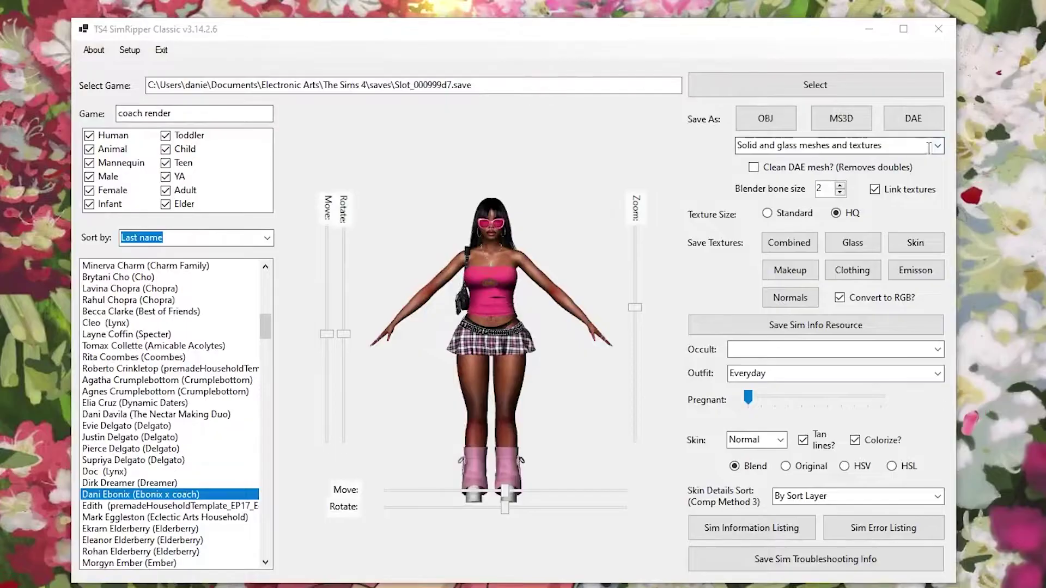
- Export the sim as DaniEbonix.dae with solid and glass meshes and HQ textures to Desktop\Render Tutorial
click(929, 146)
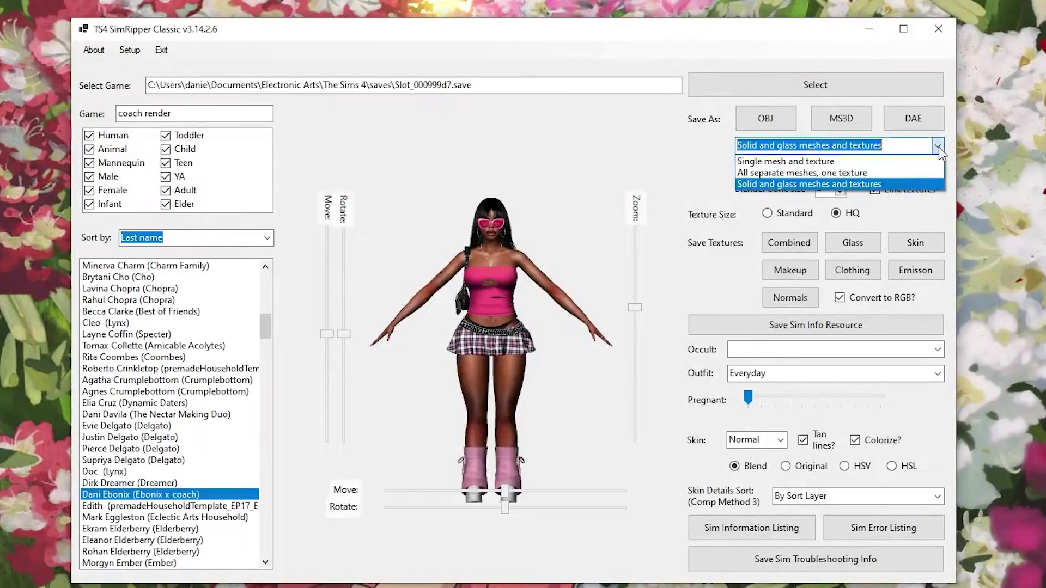
click(900, 192)
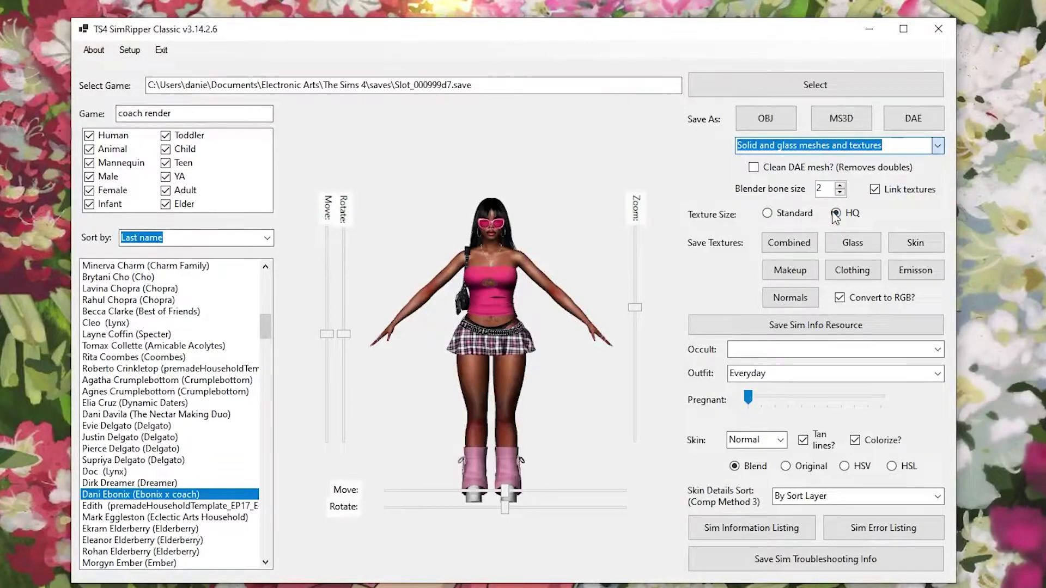
click(853, 214)
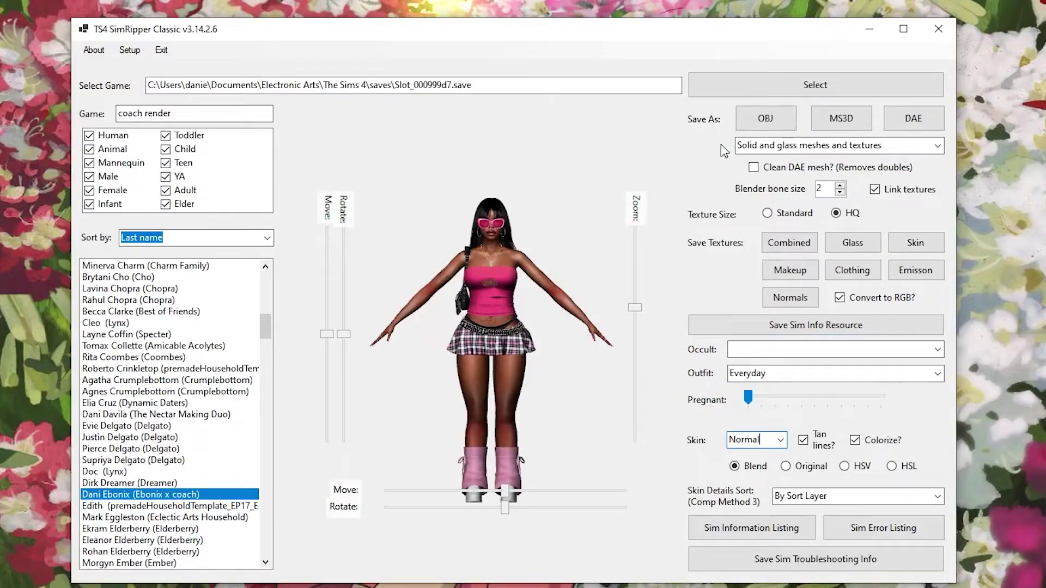
click(905, 131)
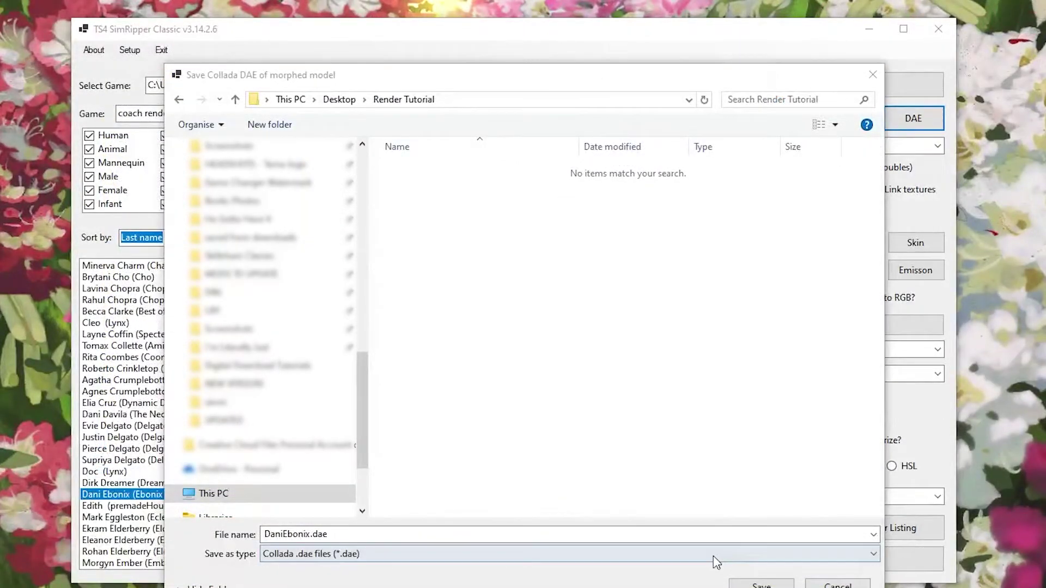
click(762, 584)
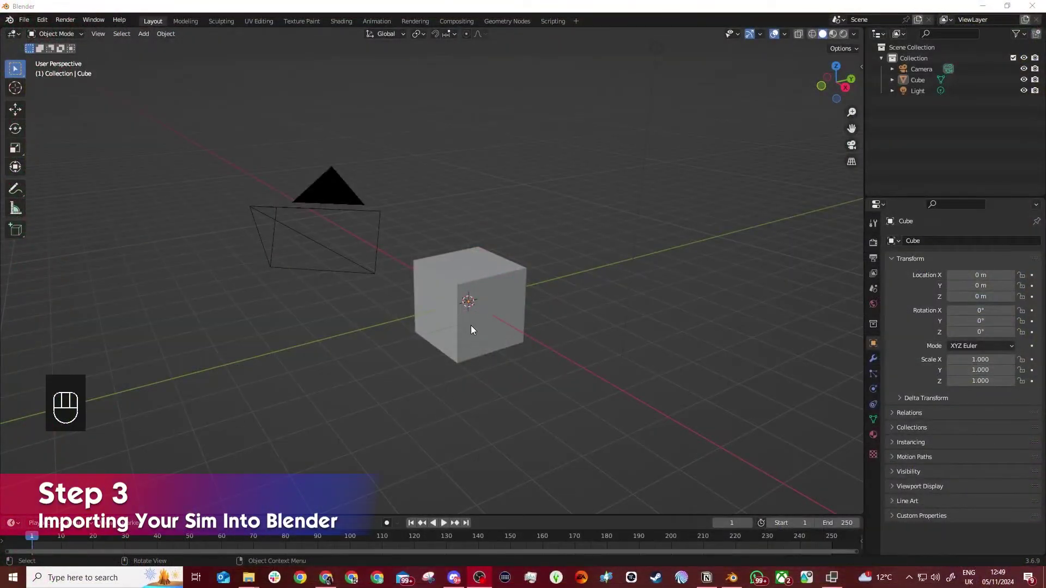
- Delete the default cube
click(471, 326)
key(x)
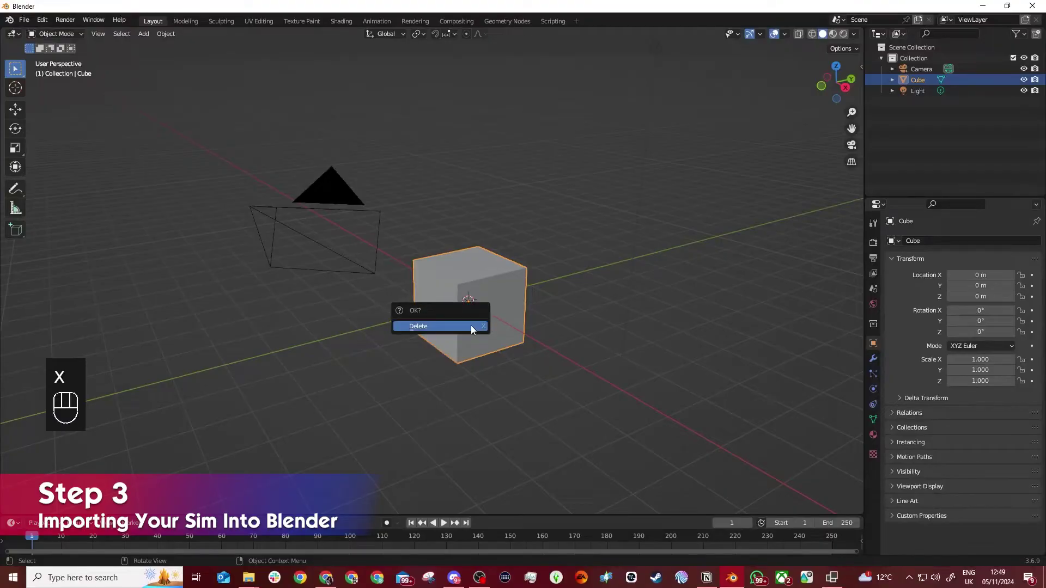
click(471, 325)
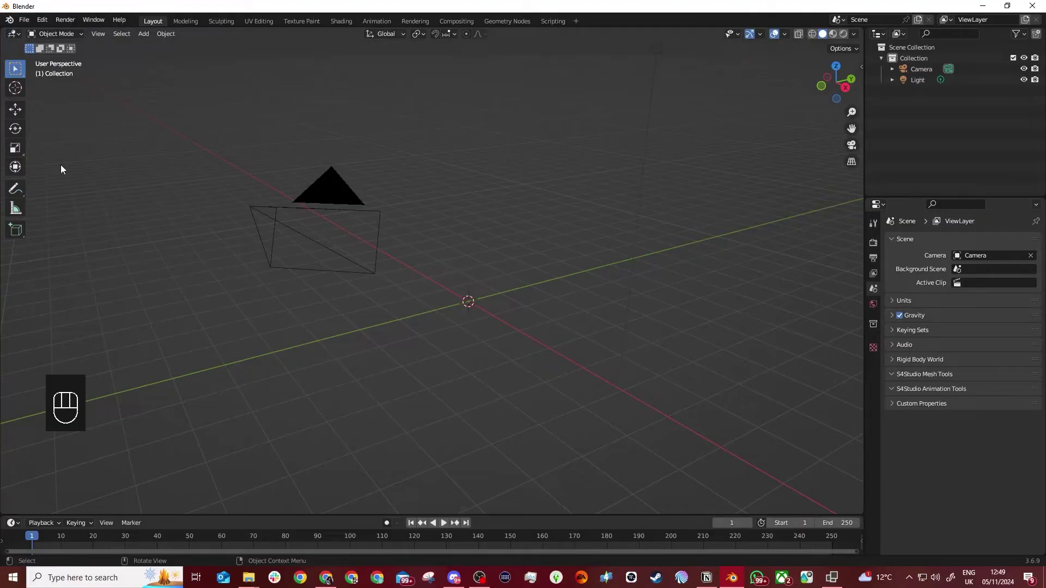
- Import DaniEbonix.dae as a Collada (.dae) file
click(22, 20)
mouse_move(71, 167)
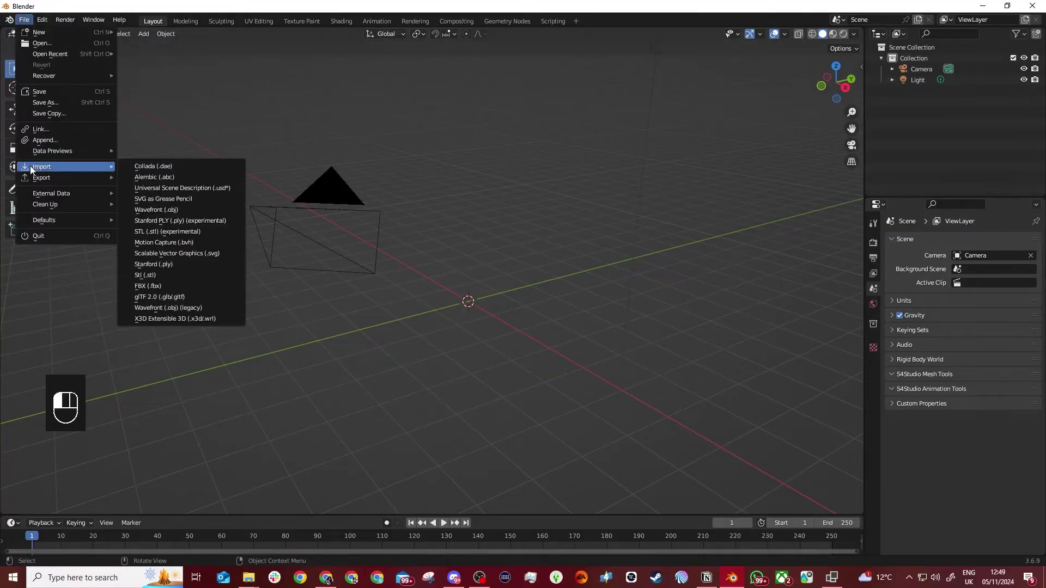
click(194, 164)
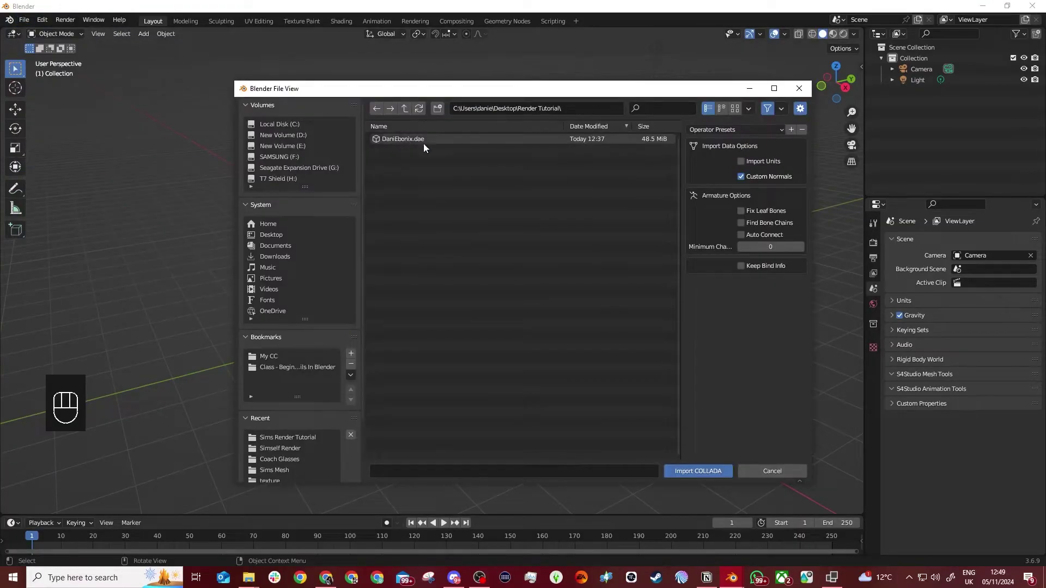
click(567, 139)
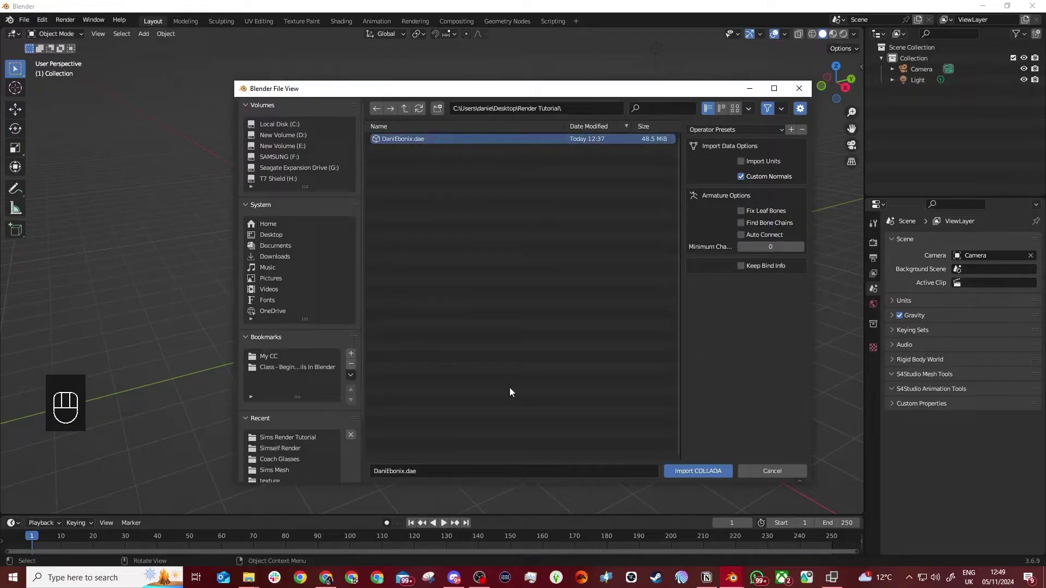
click(708, 472)
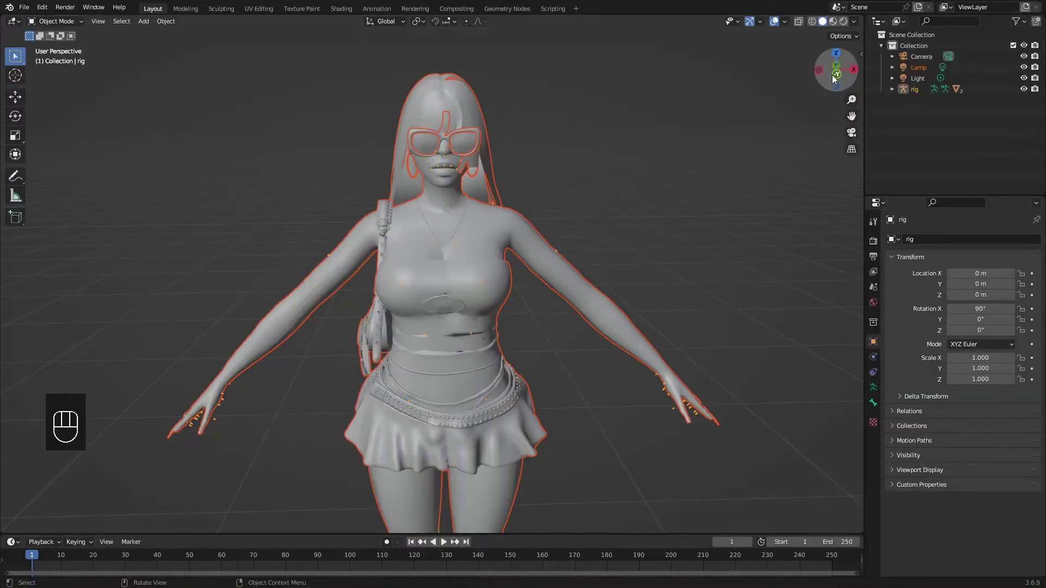
- Show the model textured and bring up the DaniEbonix body mesh's material settings
click(834, 21)
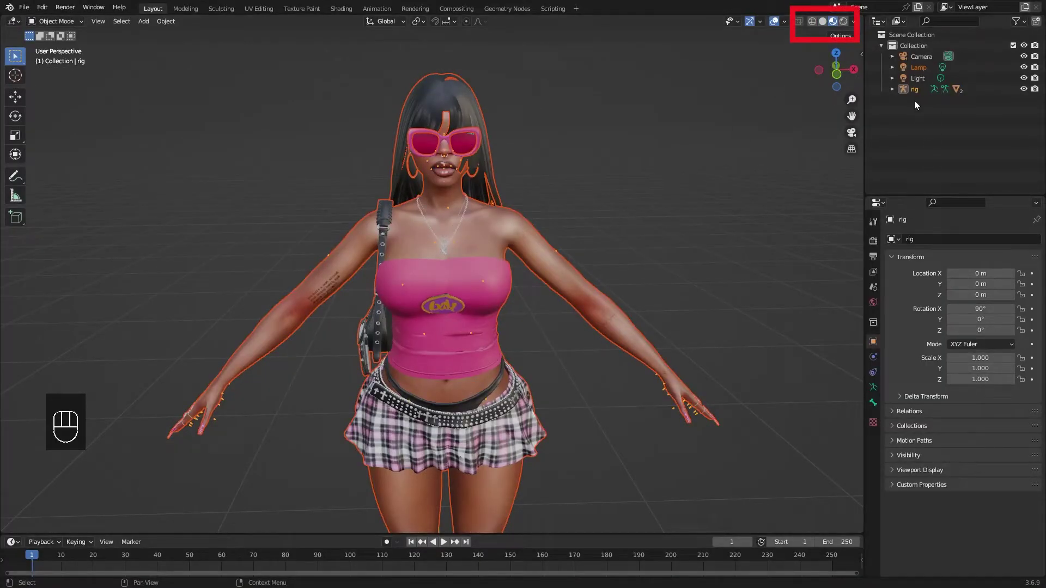
click(892, 89)
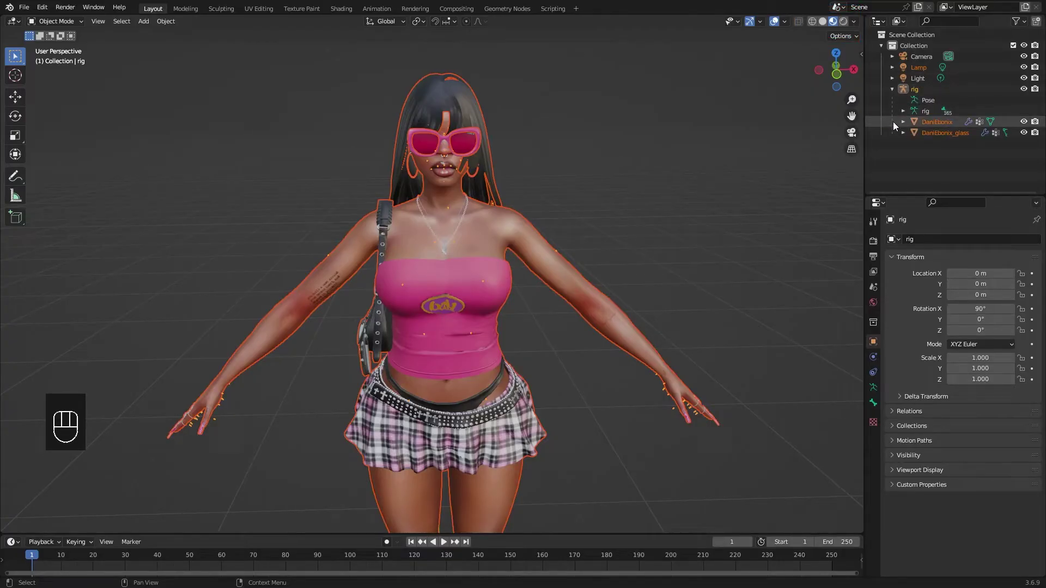
click(947, 122)
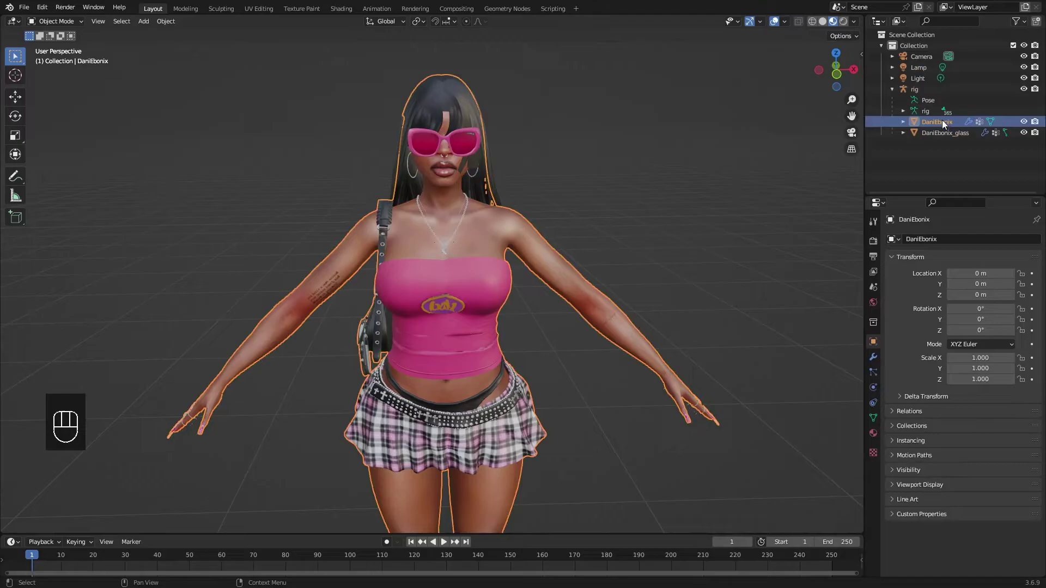
click(874, 432)
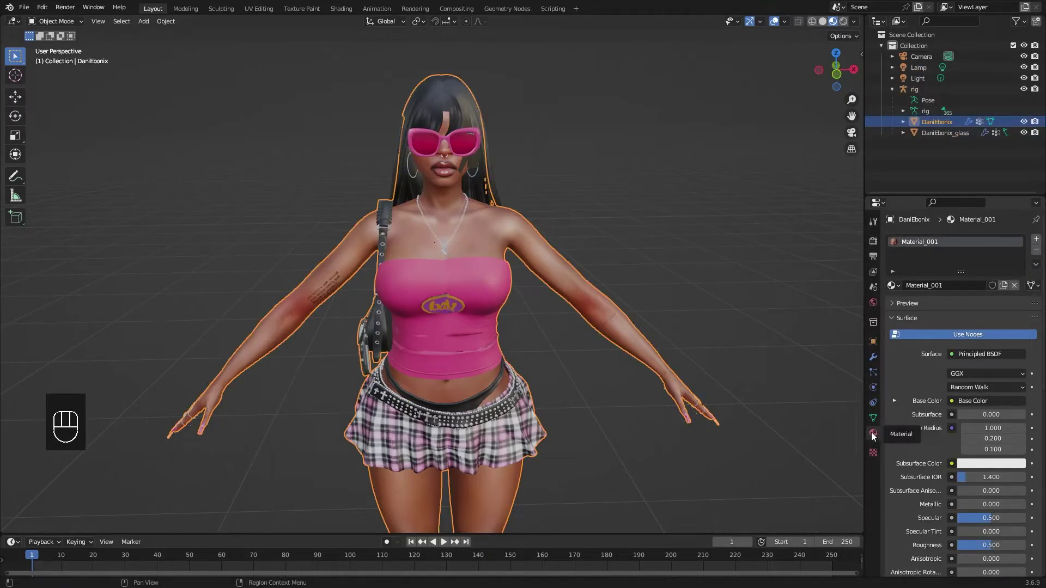
- Set Specular to 0 on the DaniEbonix body material and the DaniEbonix_glass material
scroll(914, 389, down, 8)
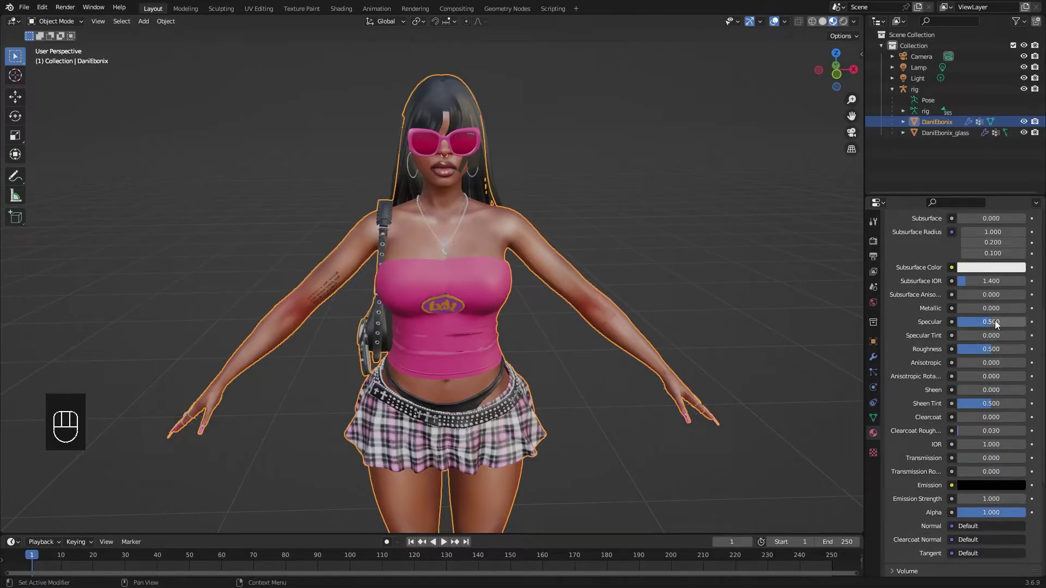
key(BackSpace)
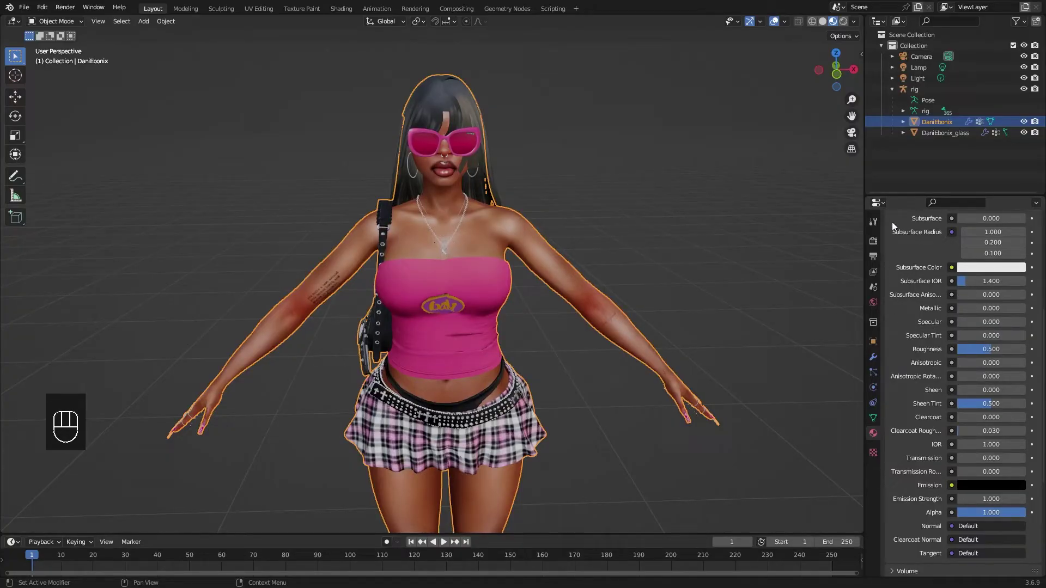
click(951, 132)
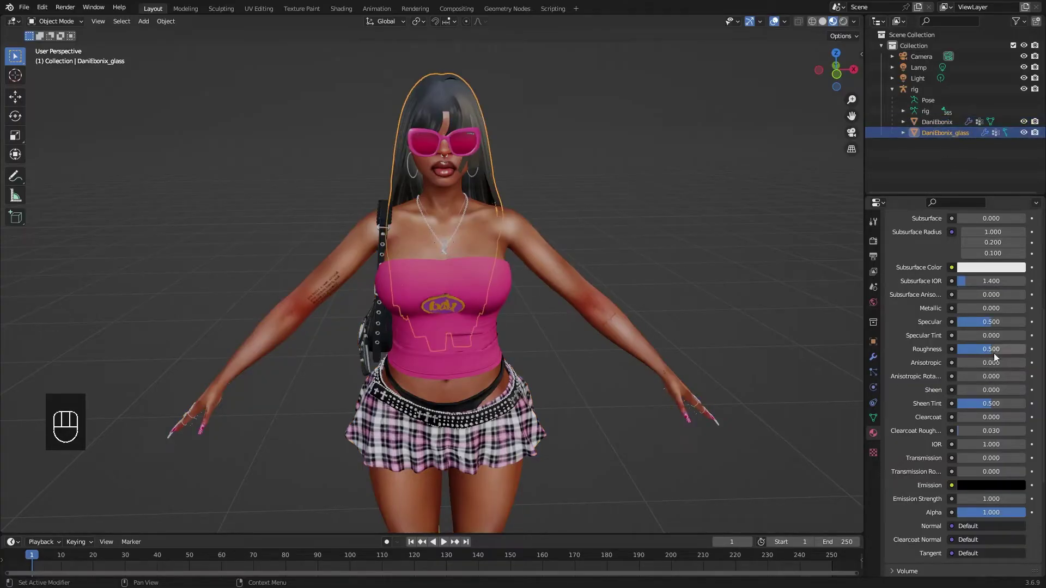
key(BackSpace)
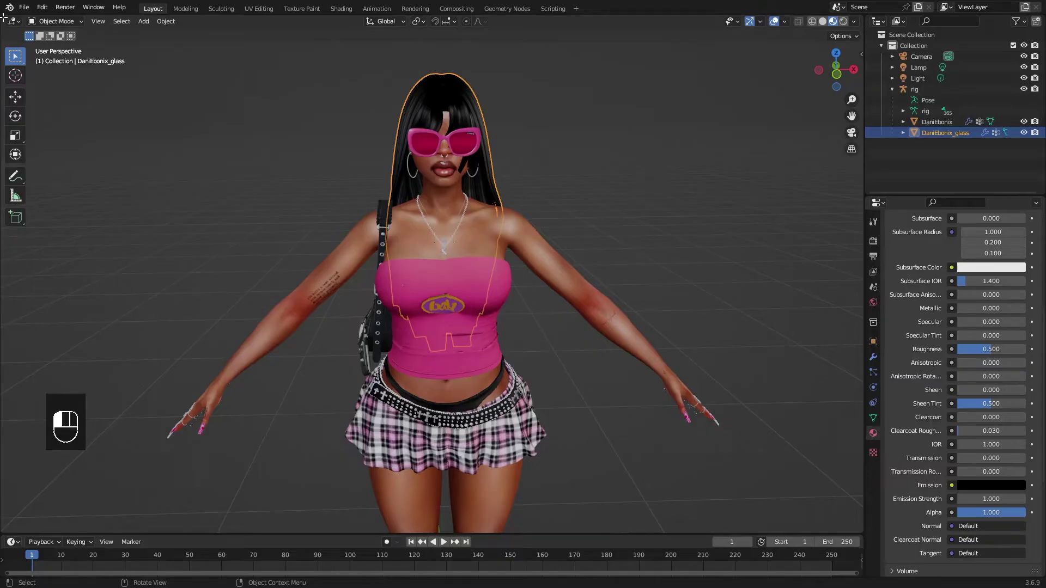
- Split the viewport and turn the left half into a Shader Editor showing the glass material's nodes
drag(4, 18, 394, 76)
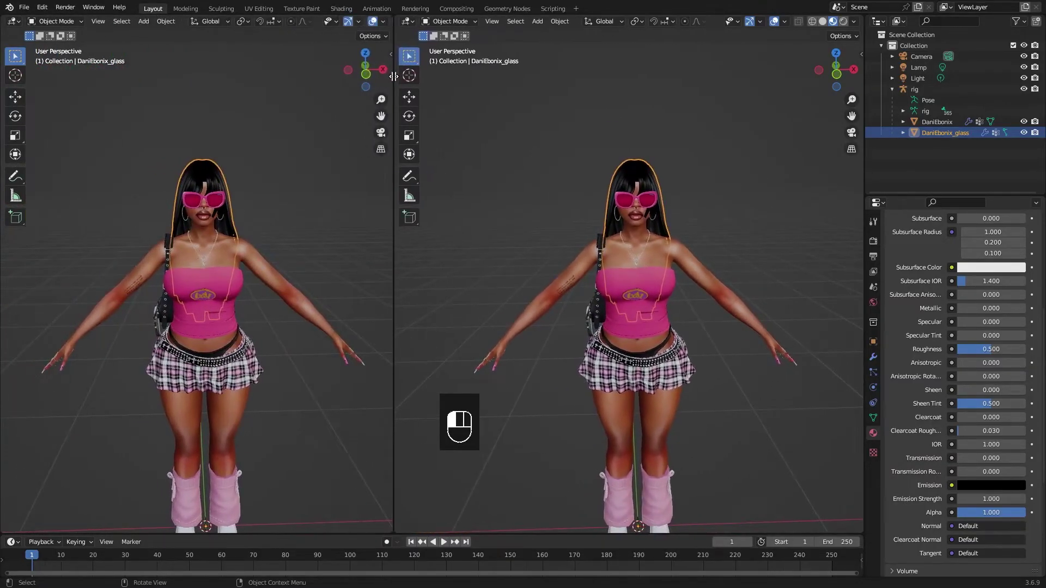
click(13, 21)
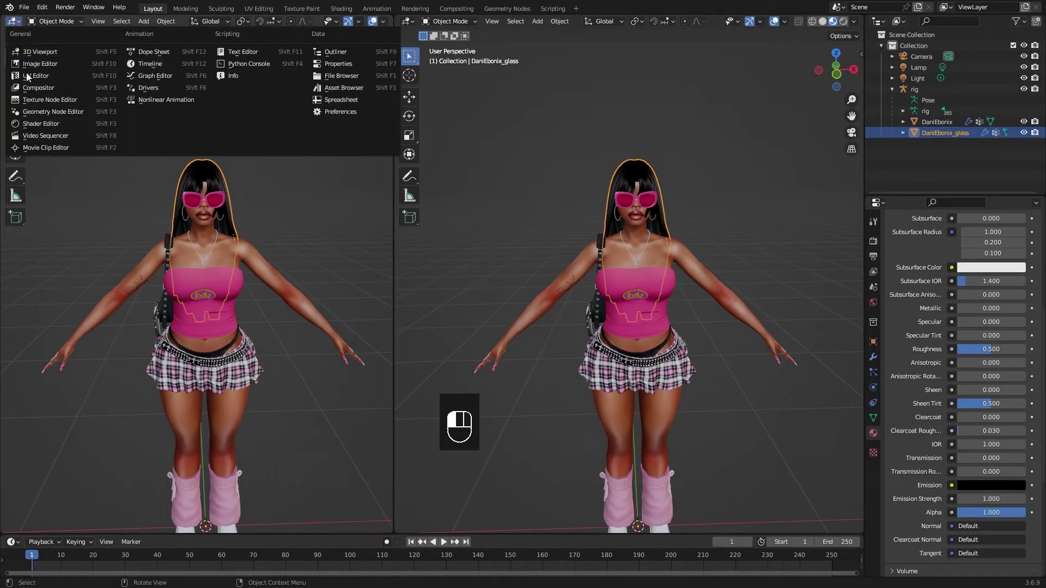
click(80, 123)
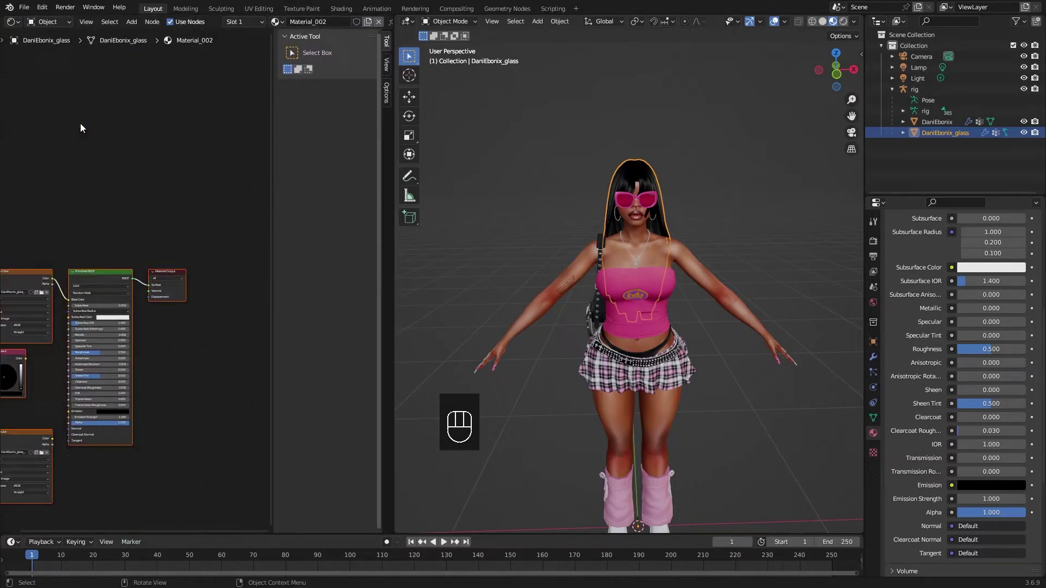
middle_drag(89, 185, 112, 100)
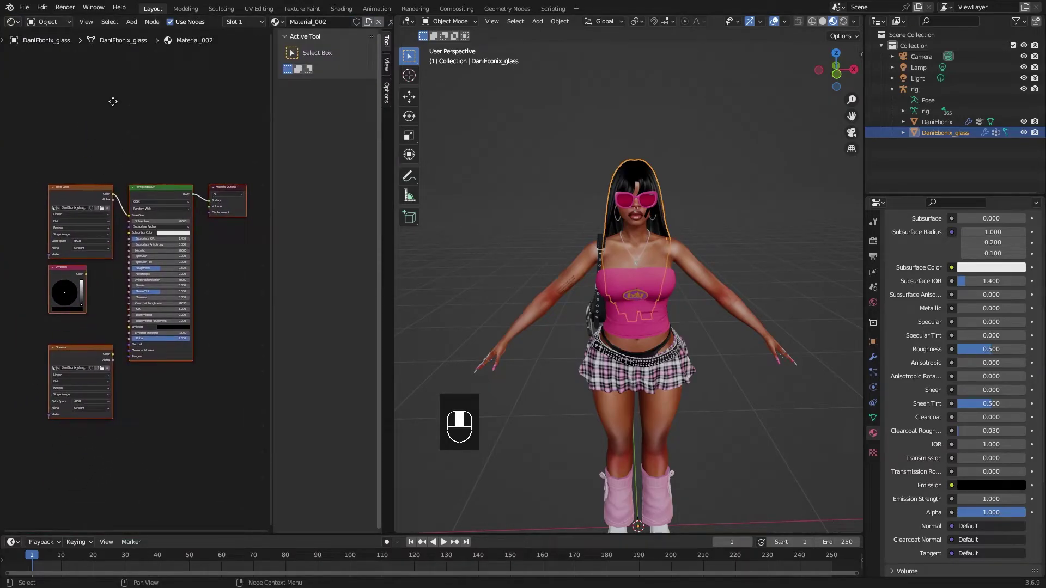
scroll(105, 140, up, 2)
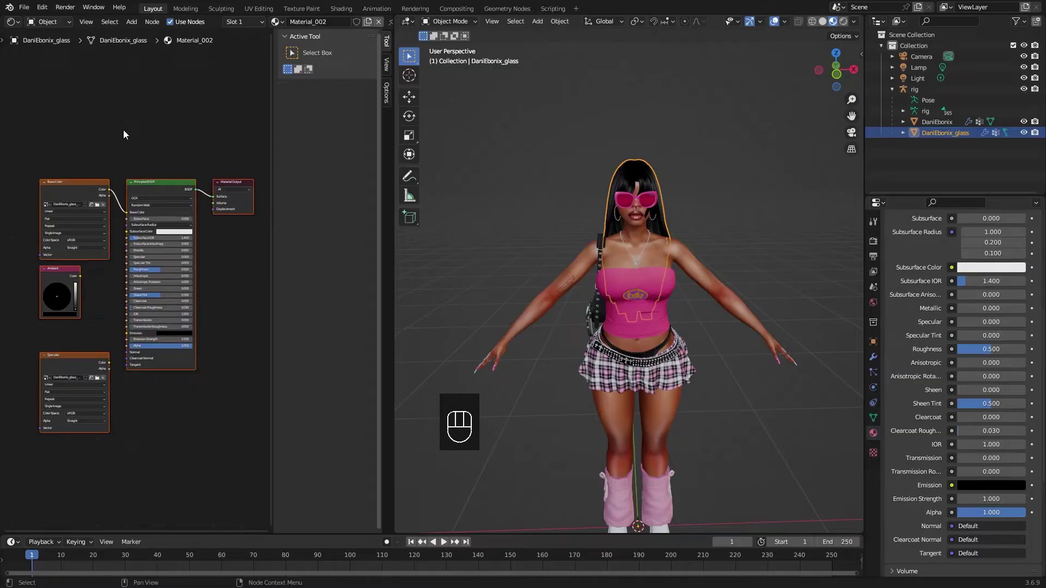
key(n)
middle_drag(154, 110, 144, 100)
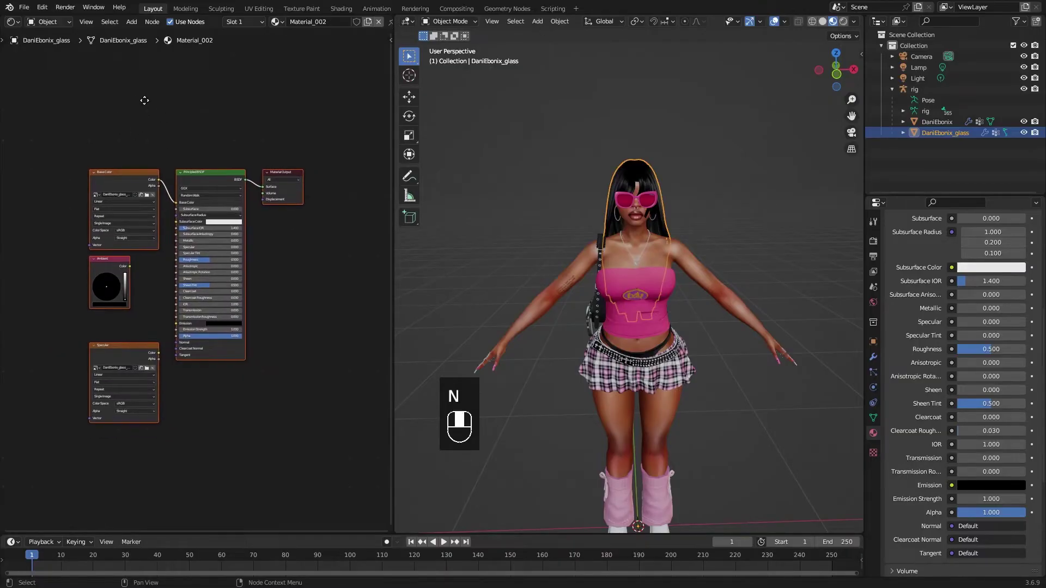
scroll(143, 107, up, 2)
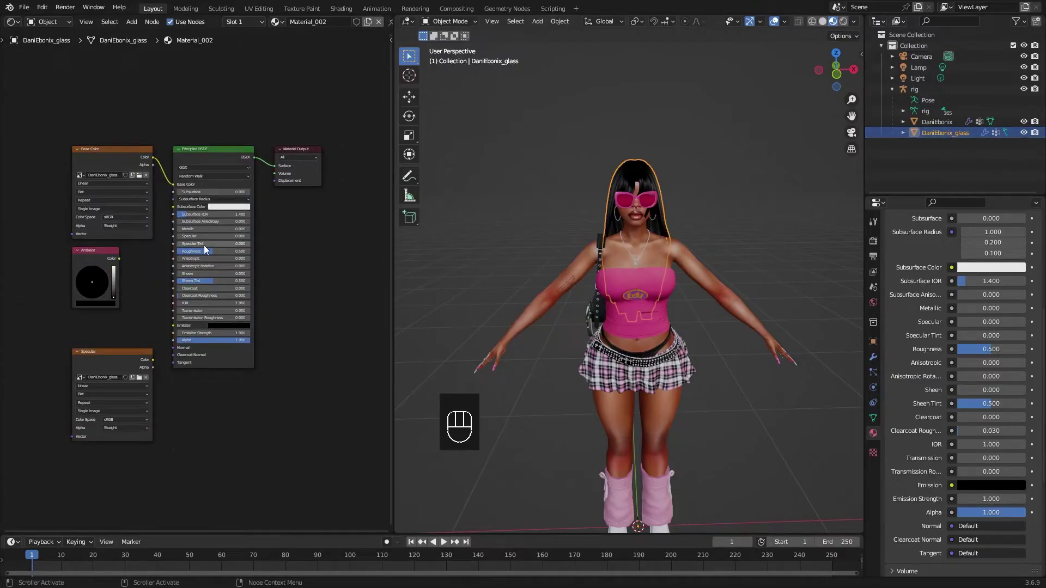
scroll(204, 245, up, 1)
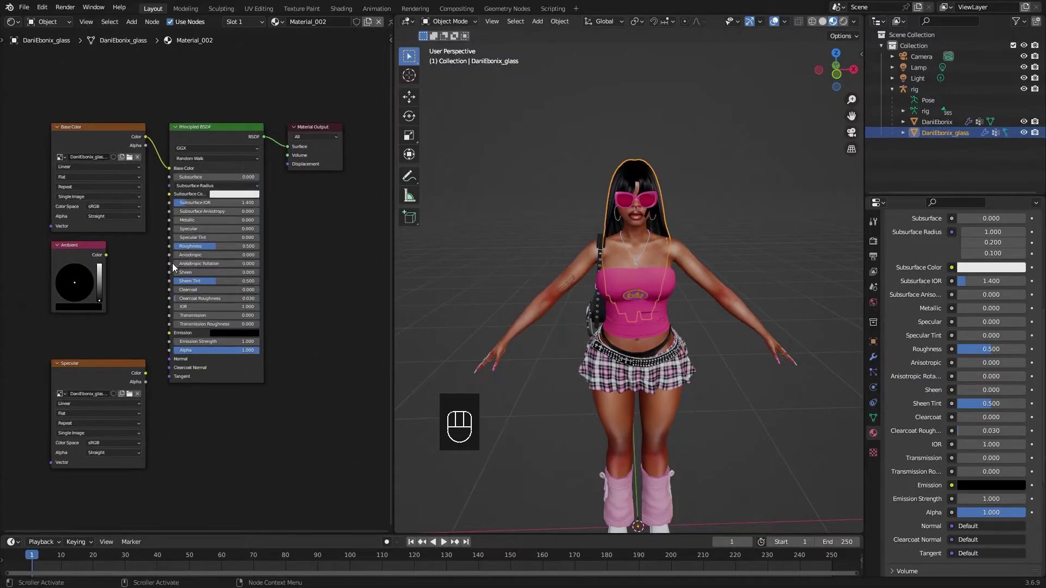
- Link the Image Texture Alpha to Principled BSDF Alpha and set Blend Mode to Alpha Hashed
click(145, 146)
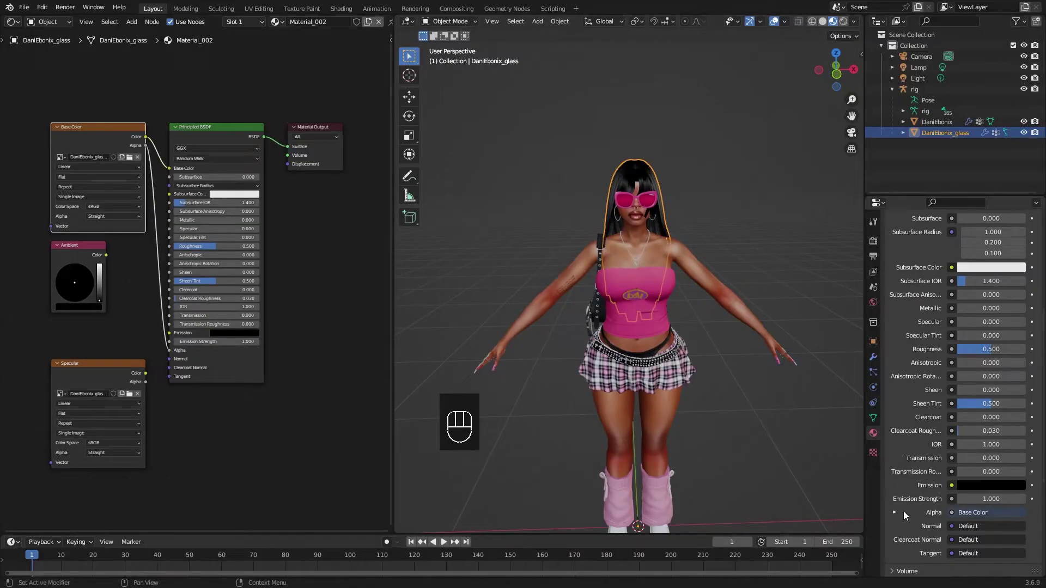
scroll(926, 427, down, 8)
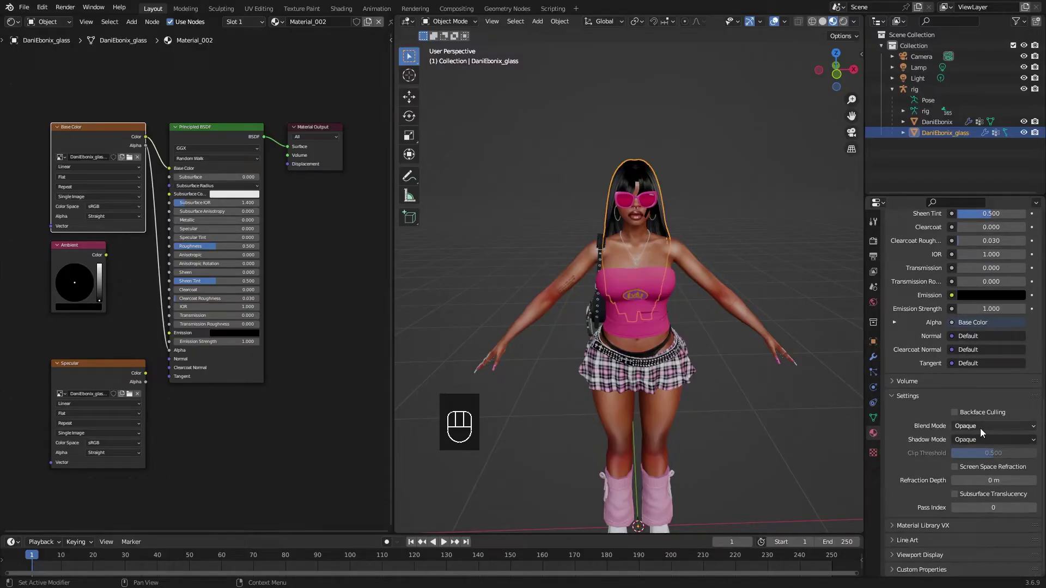
click(982, 427)
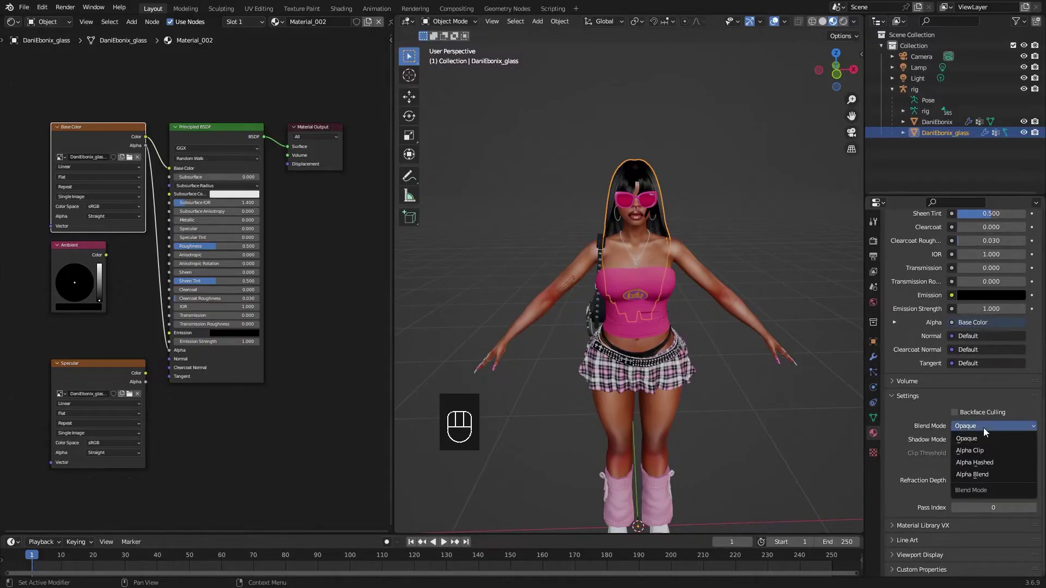
click(997, 462)
scroll(601, 205, up, 1)
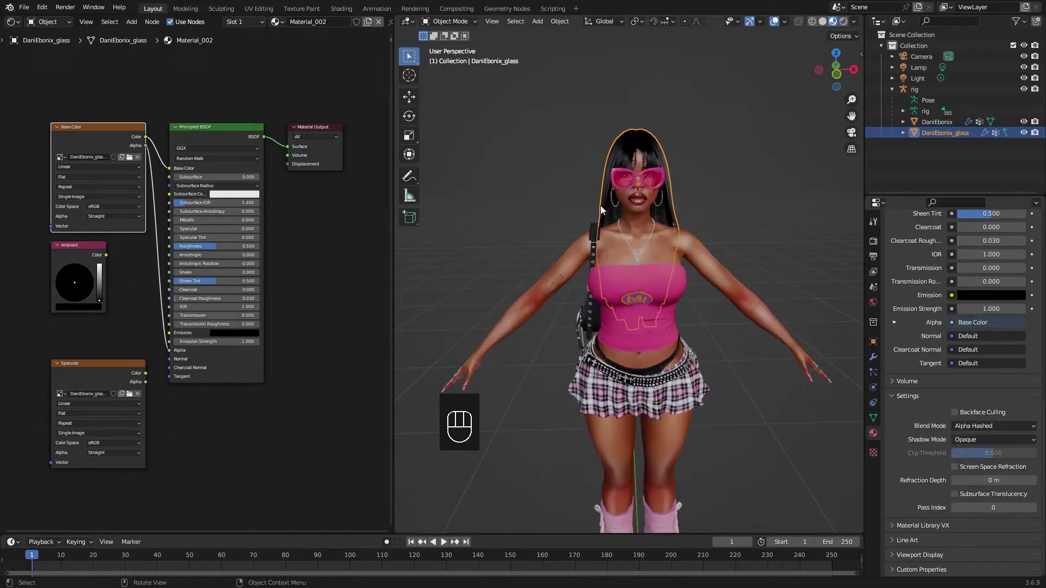
shift+middle_drag(600, 205, 578, 198)
scroll(583, 204, up, 4)
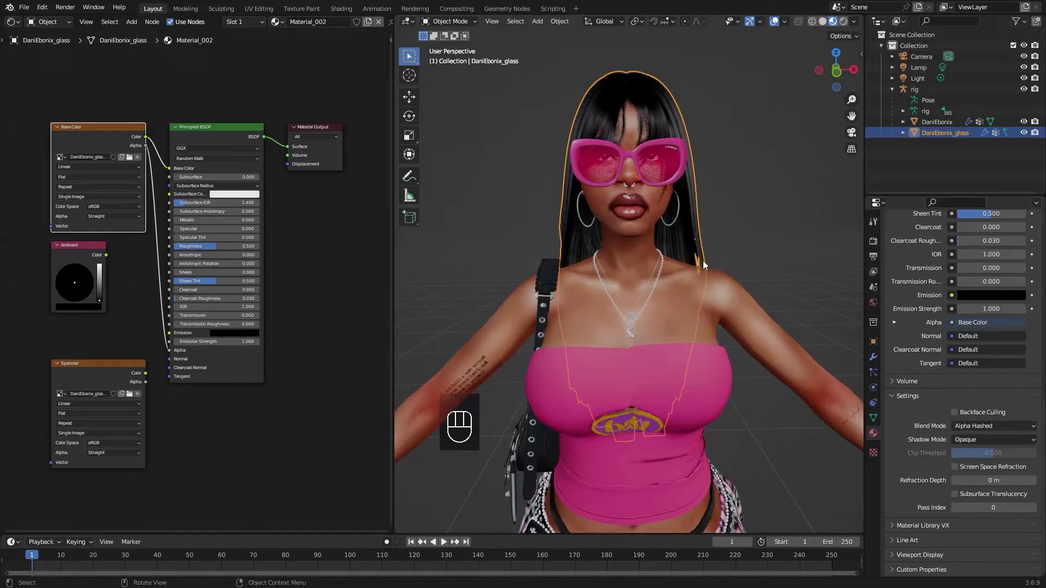
- Compare Alpha Blend on the hair, then return the blend mode to Alpha Hashed
click(971, 425)
click(969, 476)
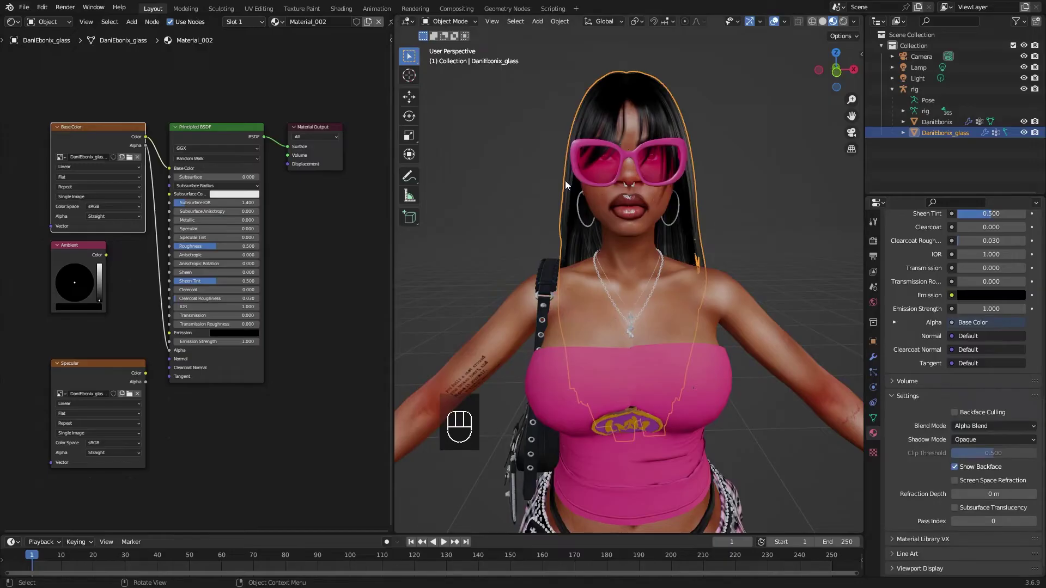
mouse_move(685, 250)
middle_down()
mouse_move(675, 264)
mouse_move(756, 261)
mouse_move(699, 260)
middle_up()
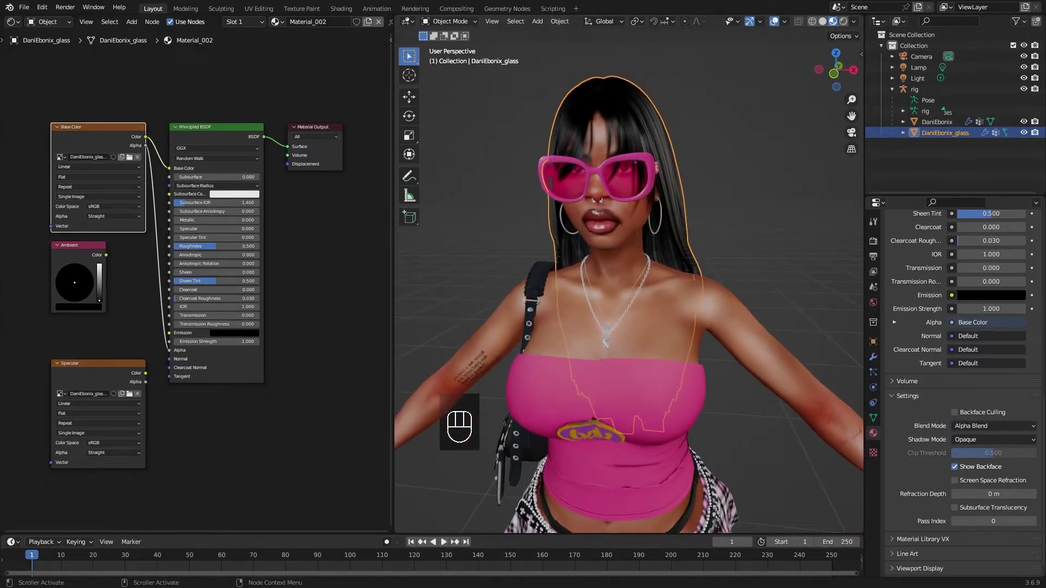
click(972, 426)
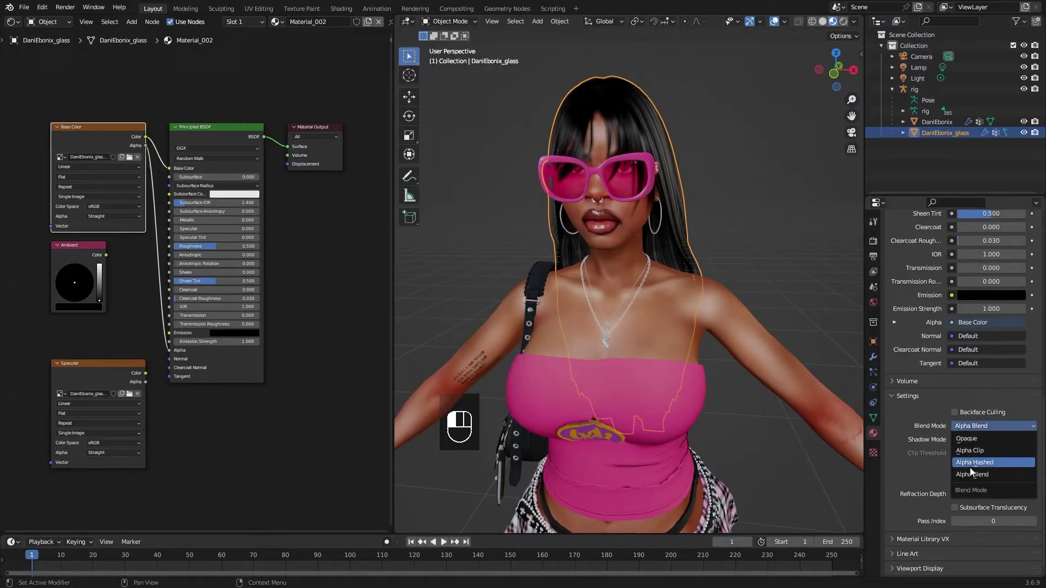
click(970, 467)
shift+middle_drag(698, 217, 703, 201)
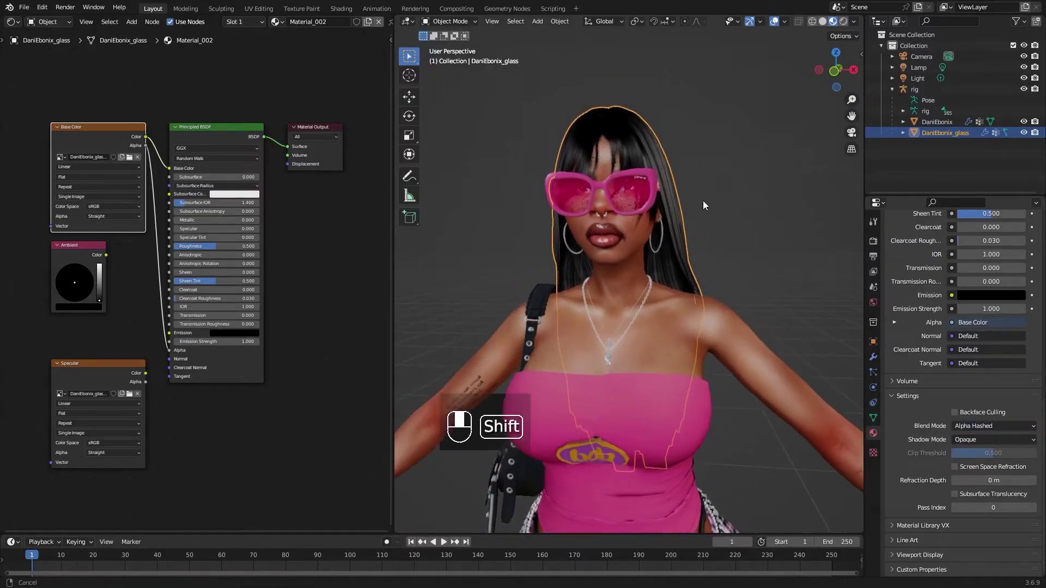
scroll(705, 234, up, 3)
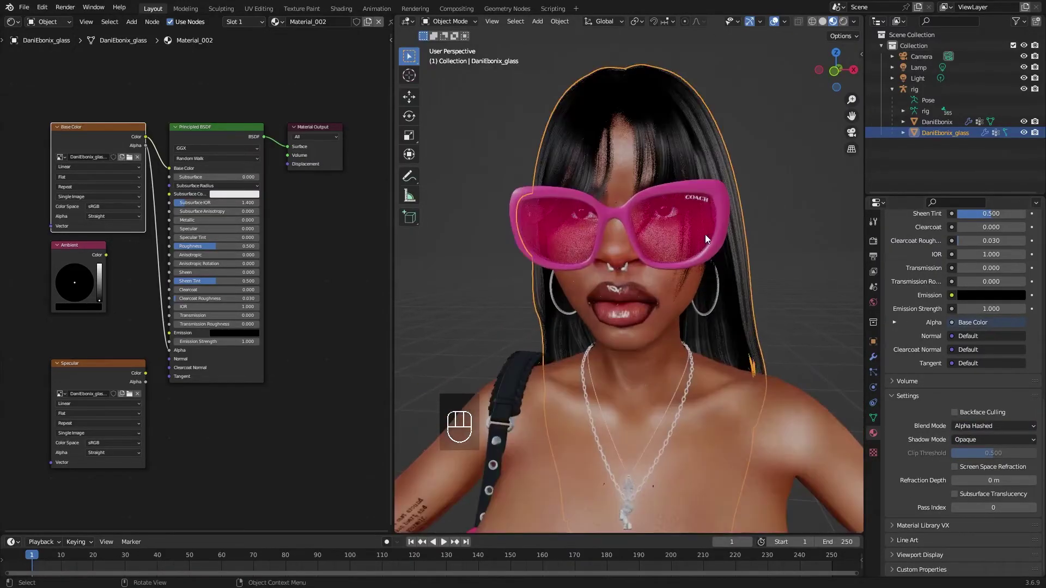
- In Render Properties, set Eevee render samples to 475 and viewport samples to 490
click(873, 241)
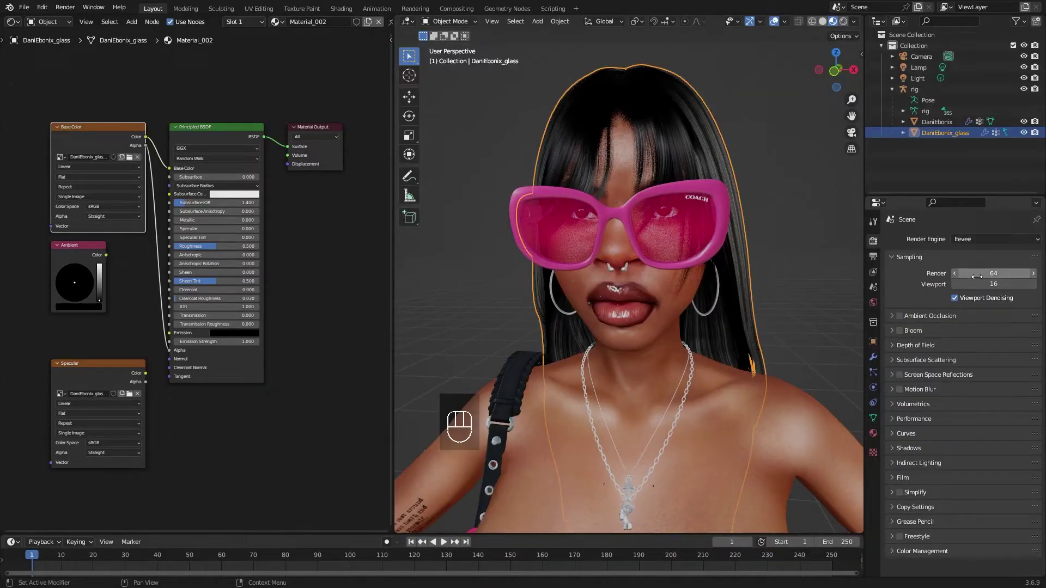
double_click(994, 273)
text(475)
key(Return)
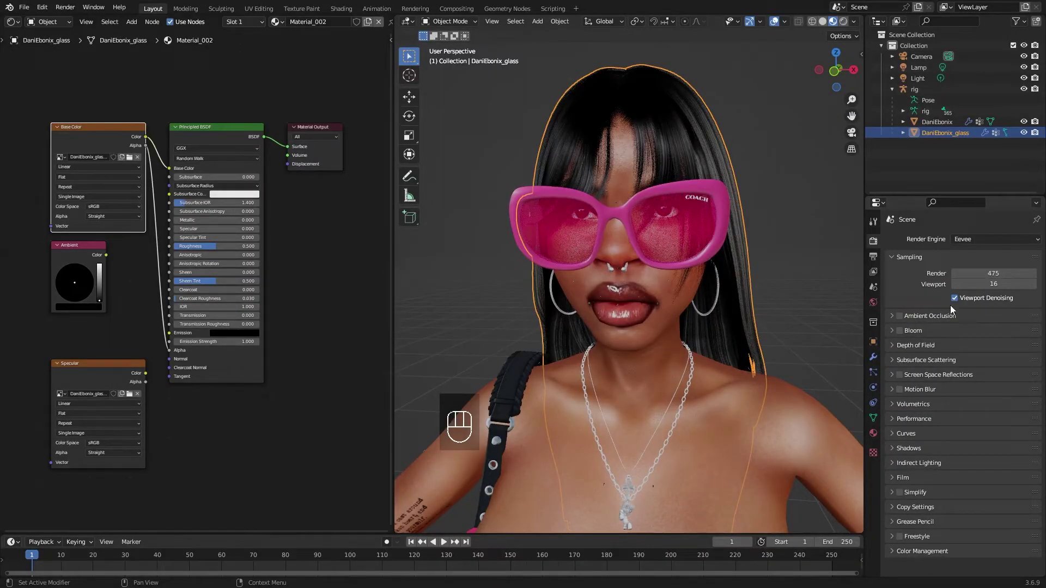
double_click(978, 284)
text(490)
key(Return)
- Raise render samples to 685 and deselect the DaniEbonix_glass object
double_click(994, 273)
text(624)
key(Return)
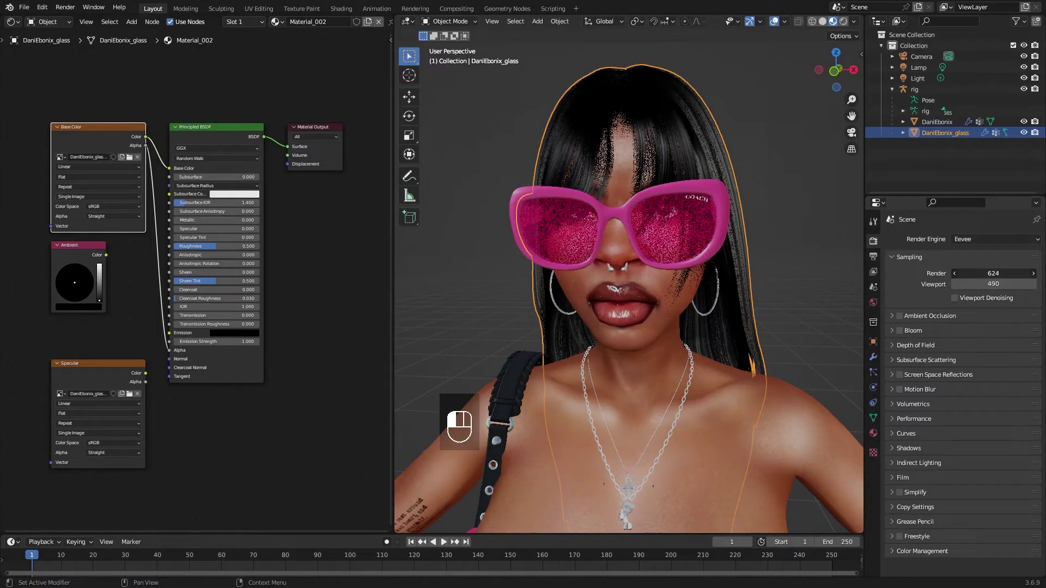
drag(978, 273, 978, 271)
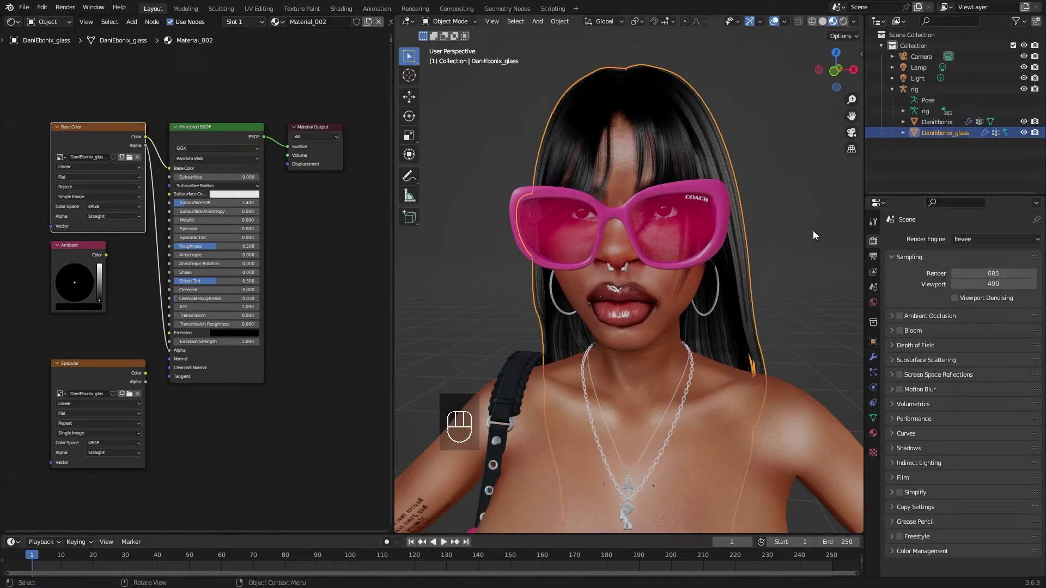
scroll(772, 245, up, 3)
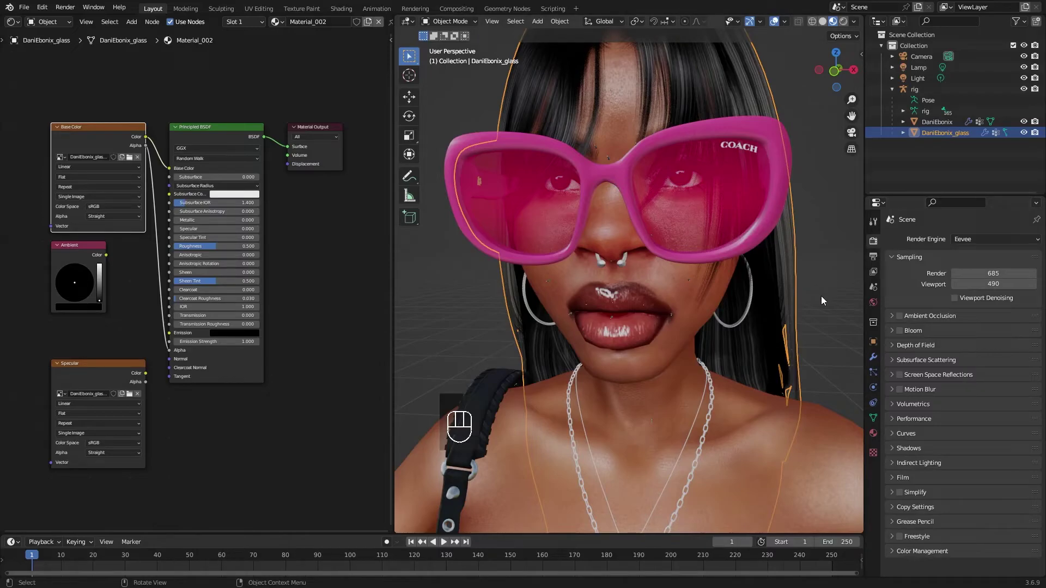
scroll(797, 299, down, 5)
click(785, 353)
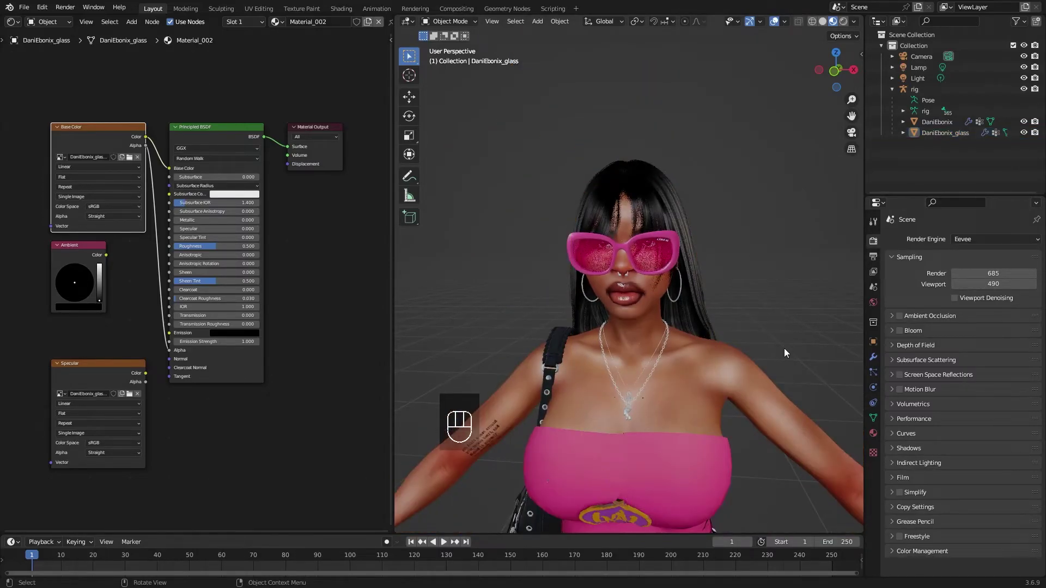
shift+middle_drag(783, 348, 578, 342)
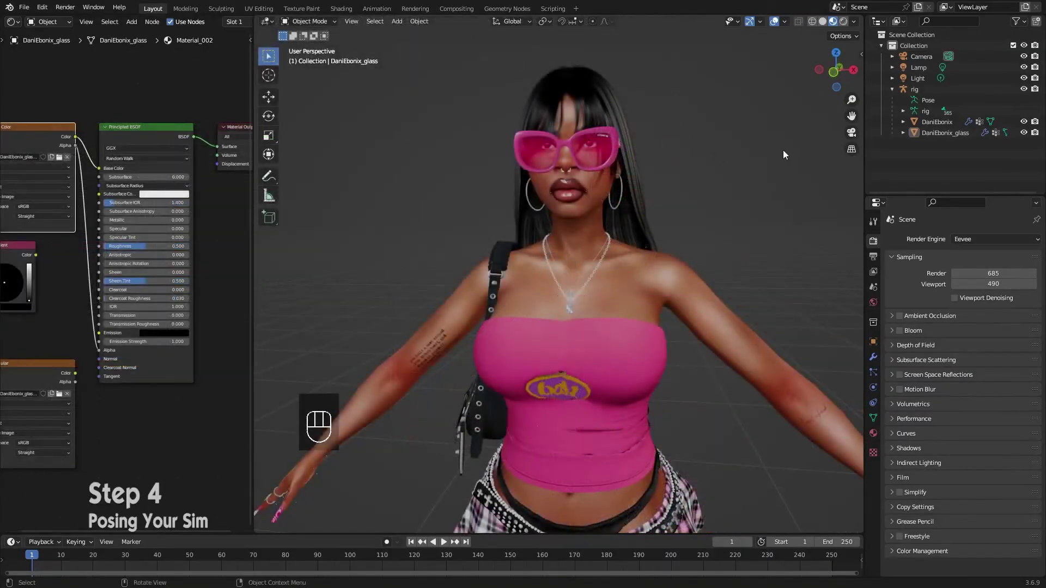
- Select the rig's Pose and switch to Pose Mode
click(927, 100)
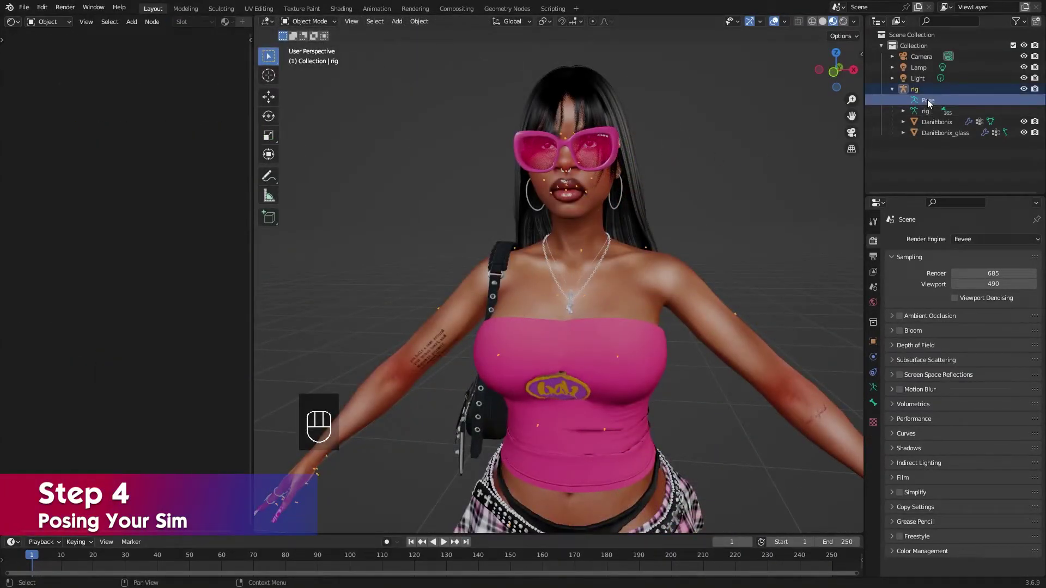
click(315, 22)
click(321, 59)
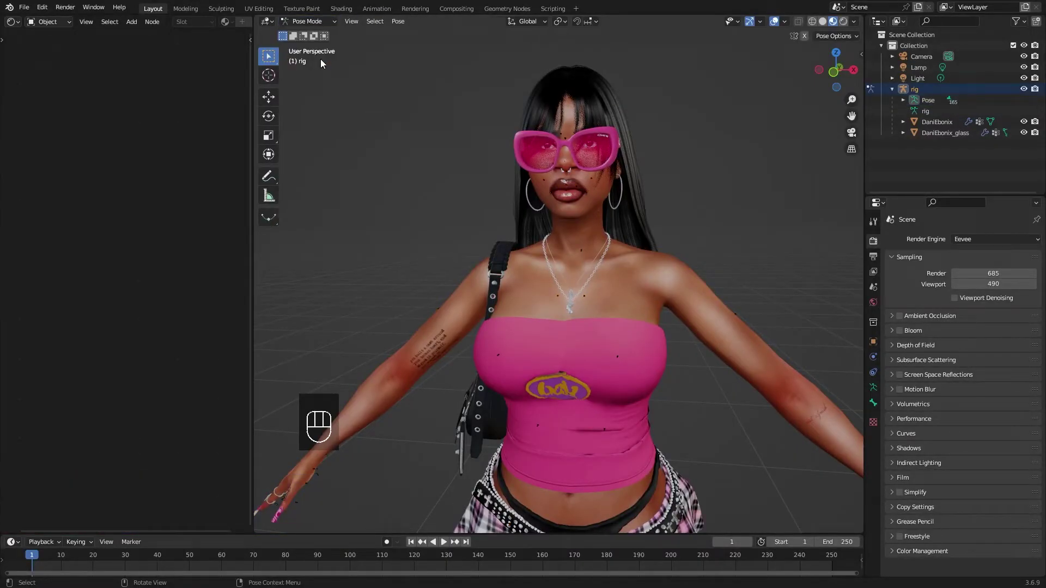
- Insert a Location, Rotation & Scale keyframe on the cheek bone, then select all bones
click(544, 181)
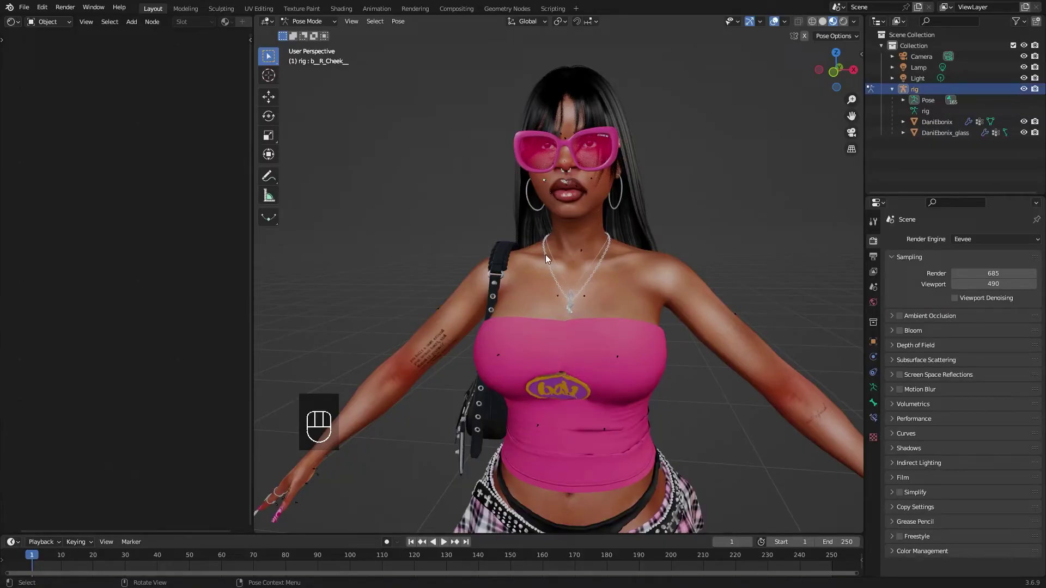
key(i)
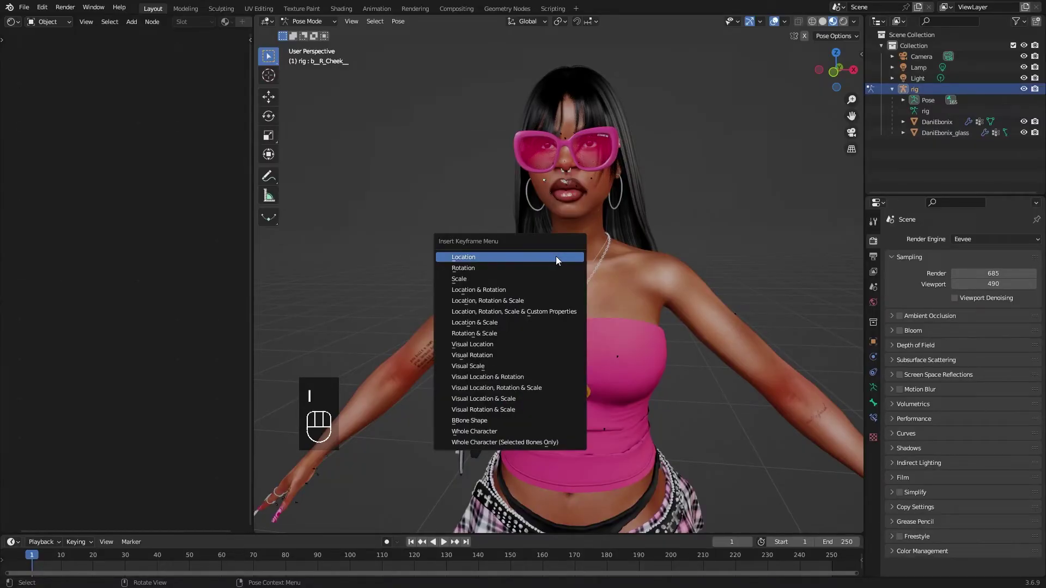
click(529, 301)
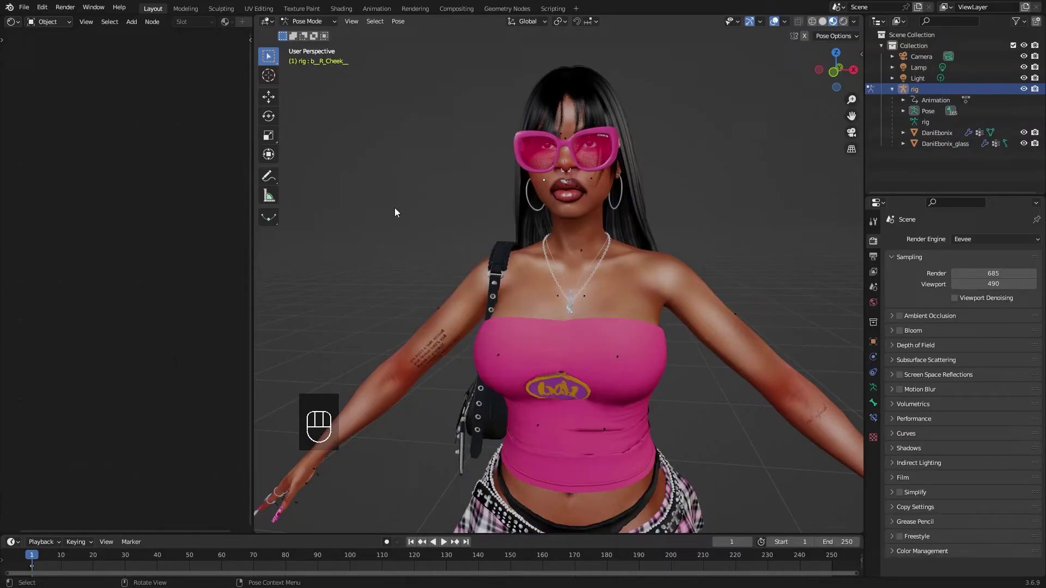
key(a)
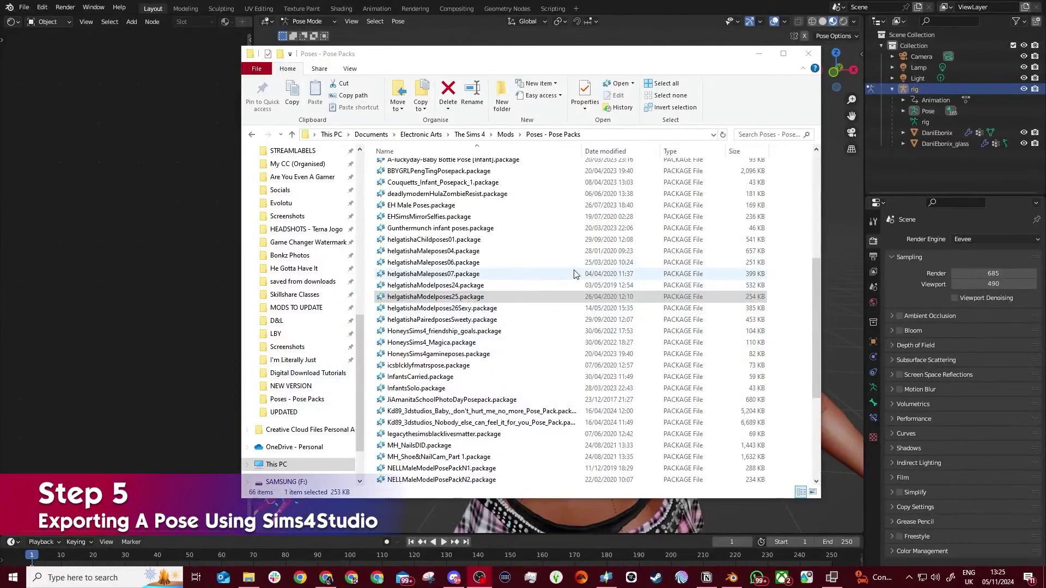
- Open the helgatishaModelposes25 package and select clip 12 (named 11) in its Clips tab
double_click(489, 301)
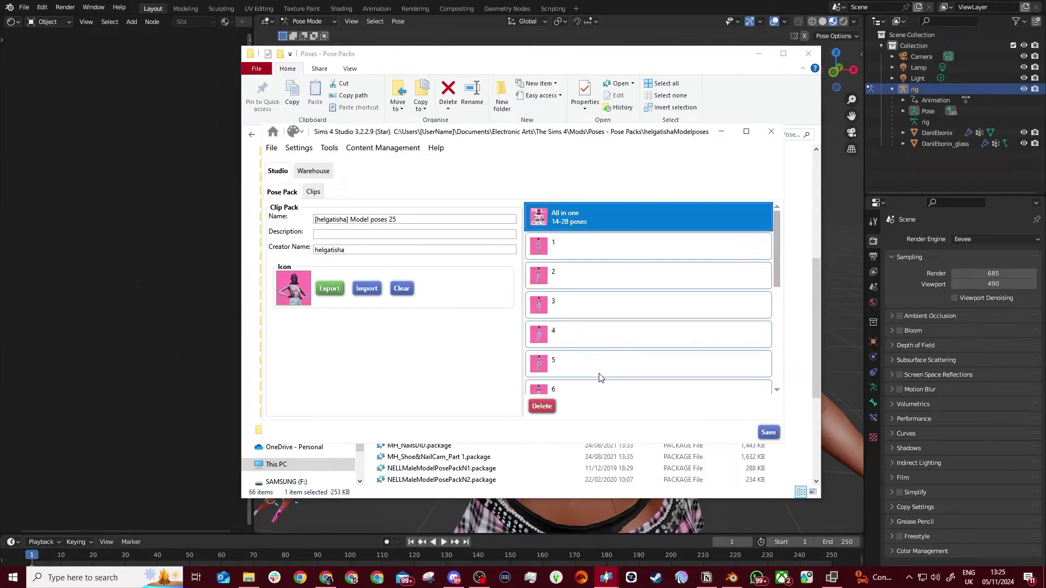
scroll(593, 266, down, 3)
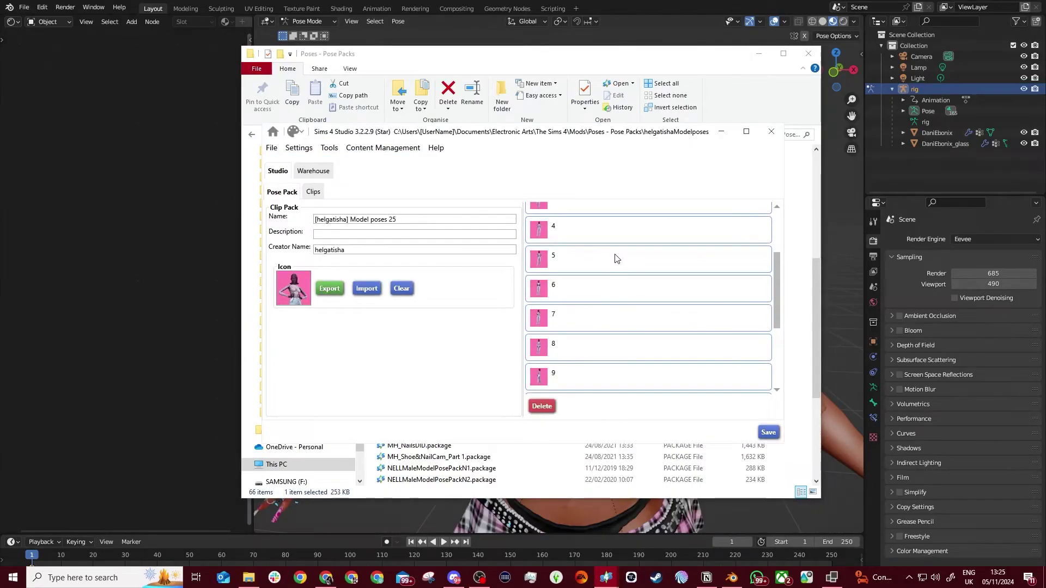
scroll(610, 259, up, 2)
scroll(602, 264, down, 6)
click(313, 192)
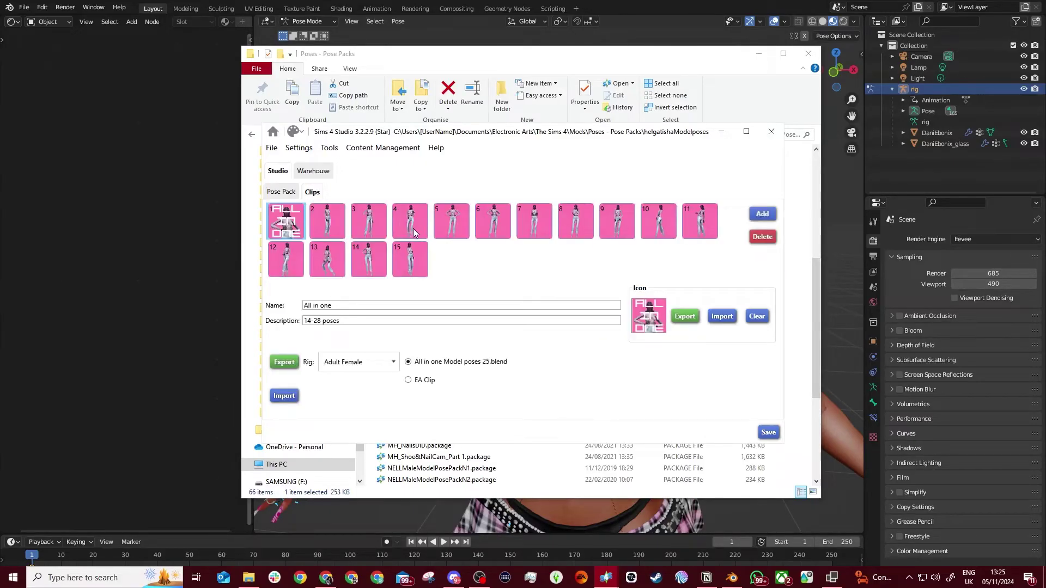
click(287, 262)
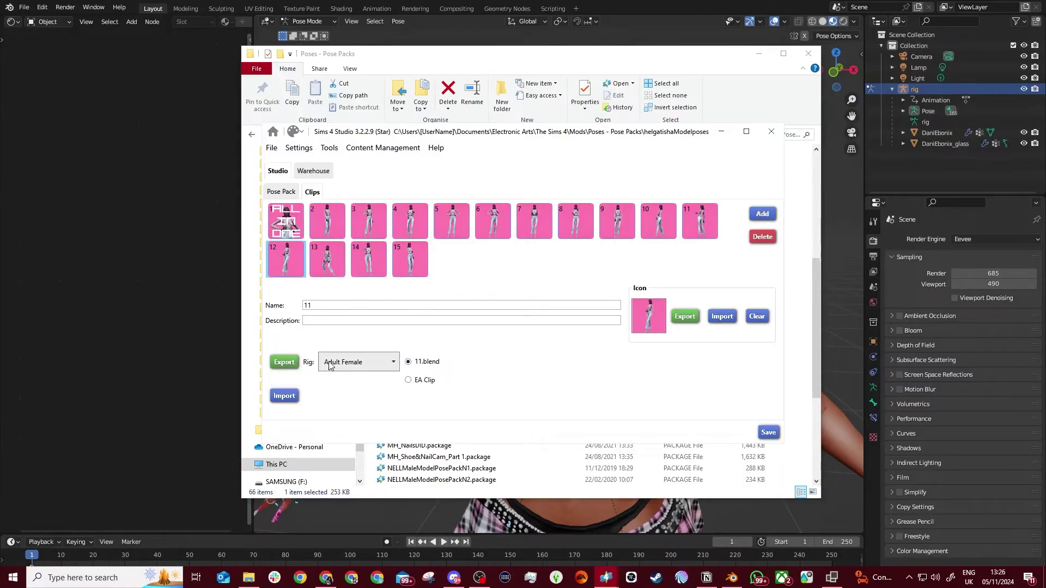
- Export clip 11 as 'Helga - 11.blend' into a new 'Poses' folder in Render Tutorial
click(283, 367)
click(341, 166)
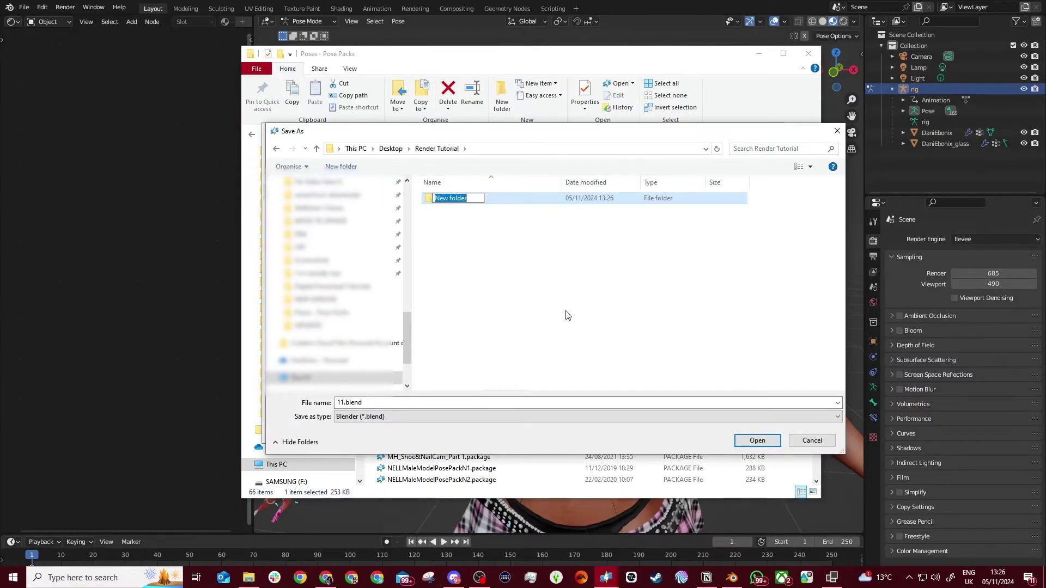
text(Poses)
key(Return)
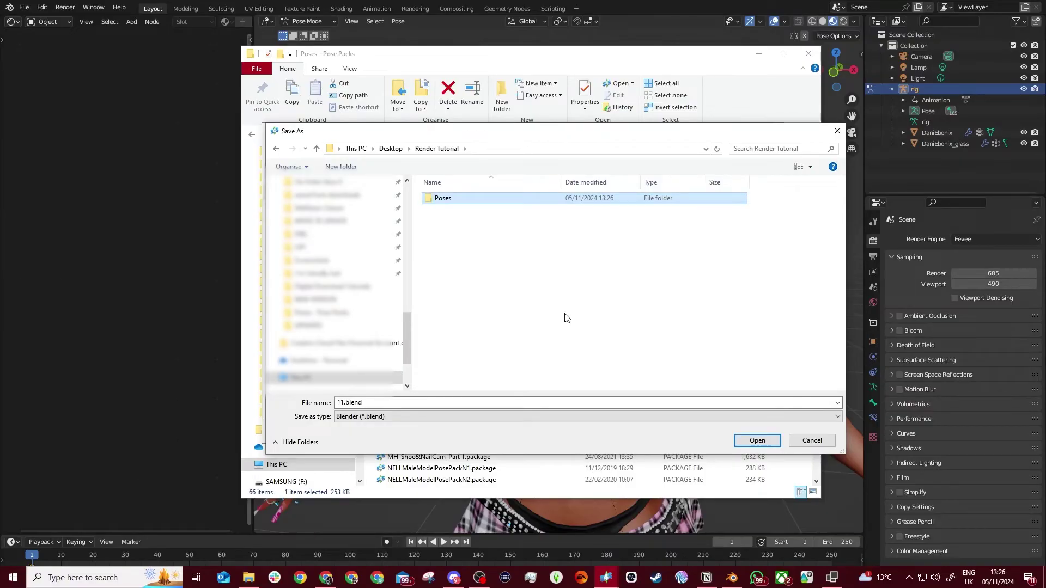
key(Return)
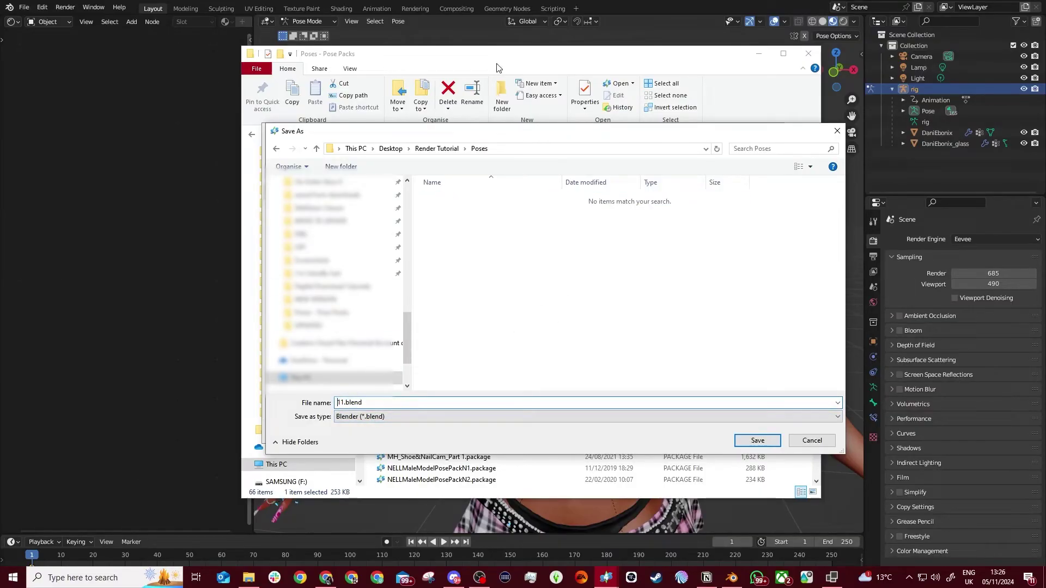
text(Helga -)
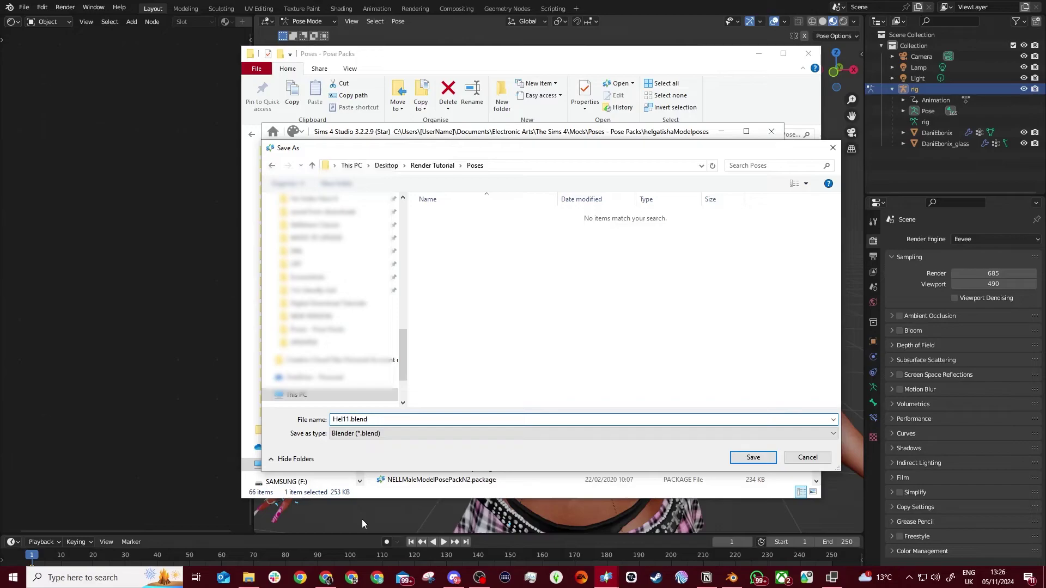
click(752, 456)
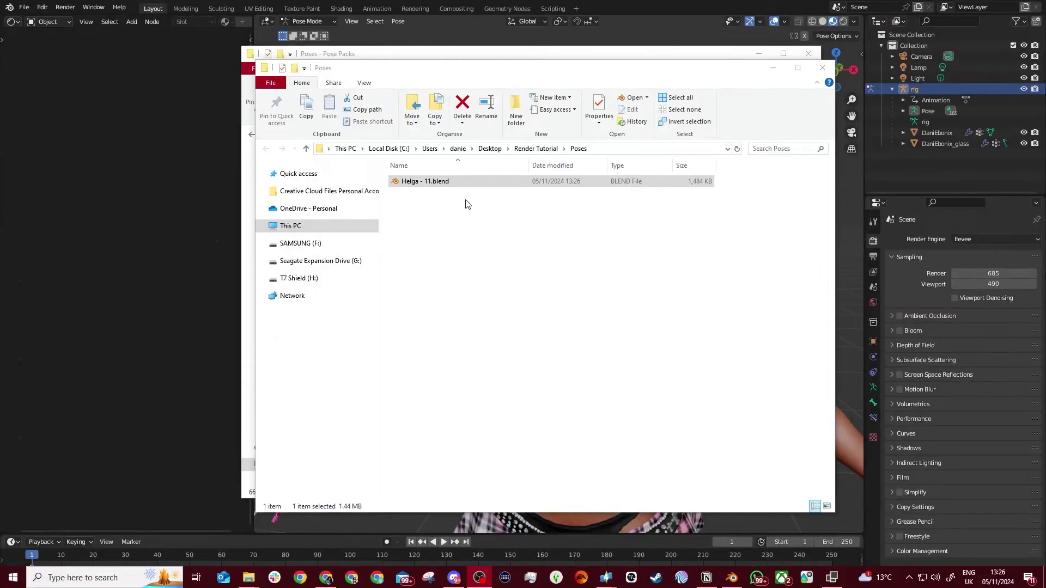
- Open Helga - 11.blend, select all bones of the pose rig and copy the pose
double_click(446, 182)
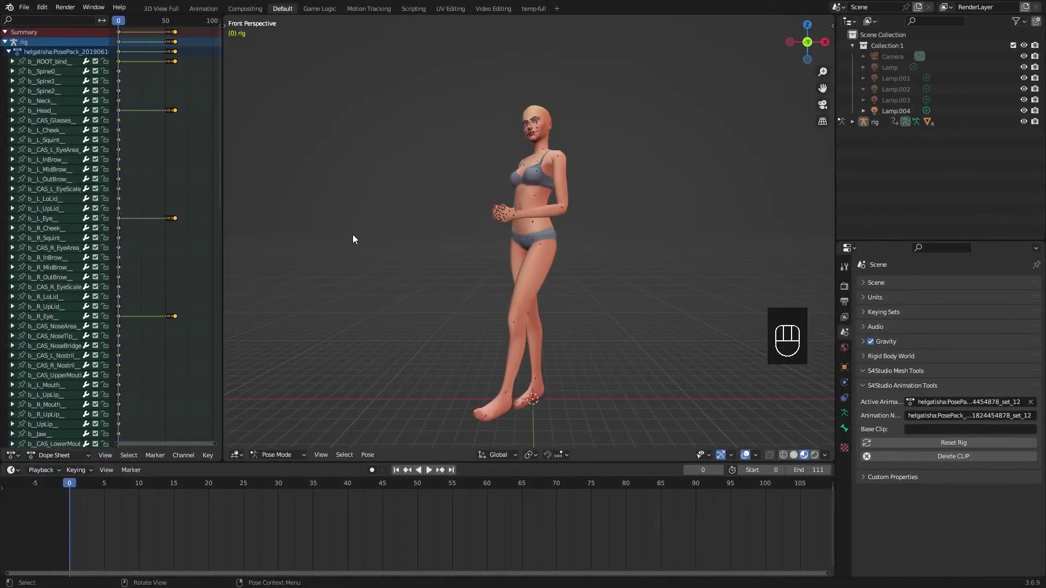
middle_drag(354, 235, 528, 123)
click(549, 116)
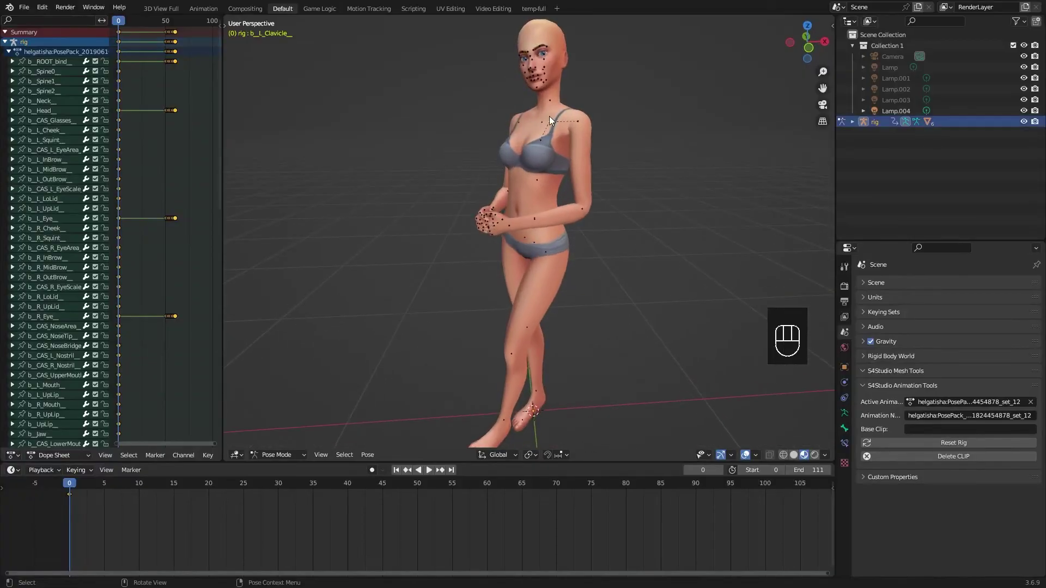
key(a)
key(ctrl+c)
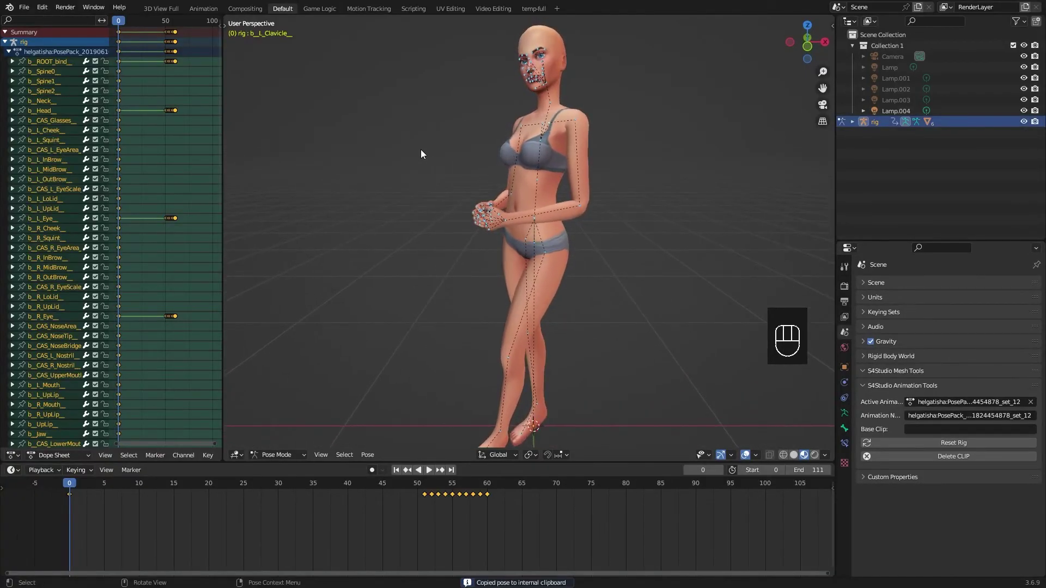
key(a)
key(a)
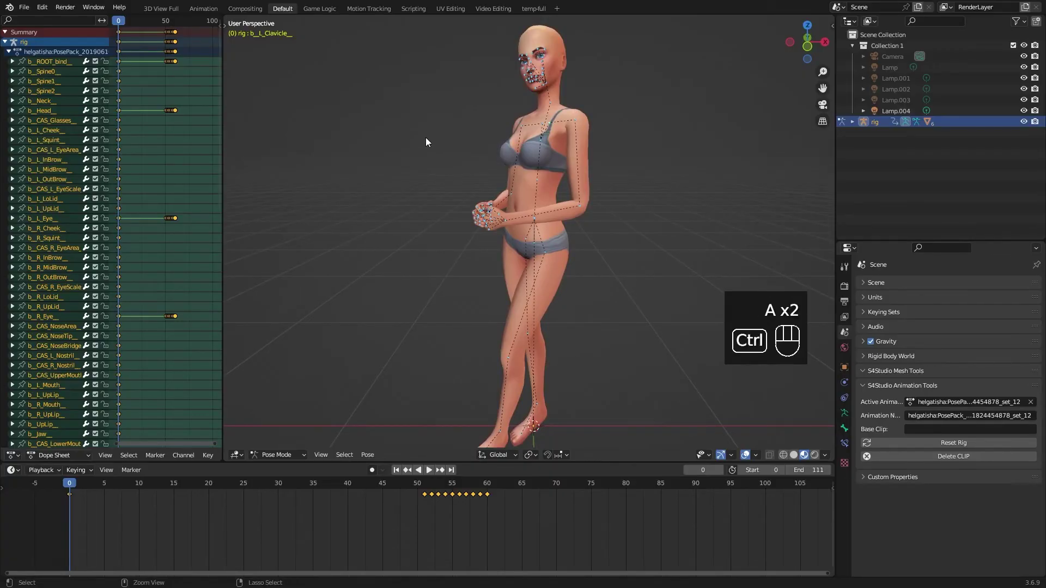
key(ctrl+c)
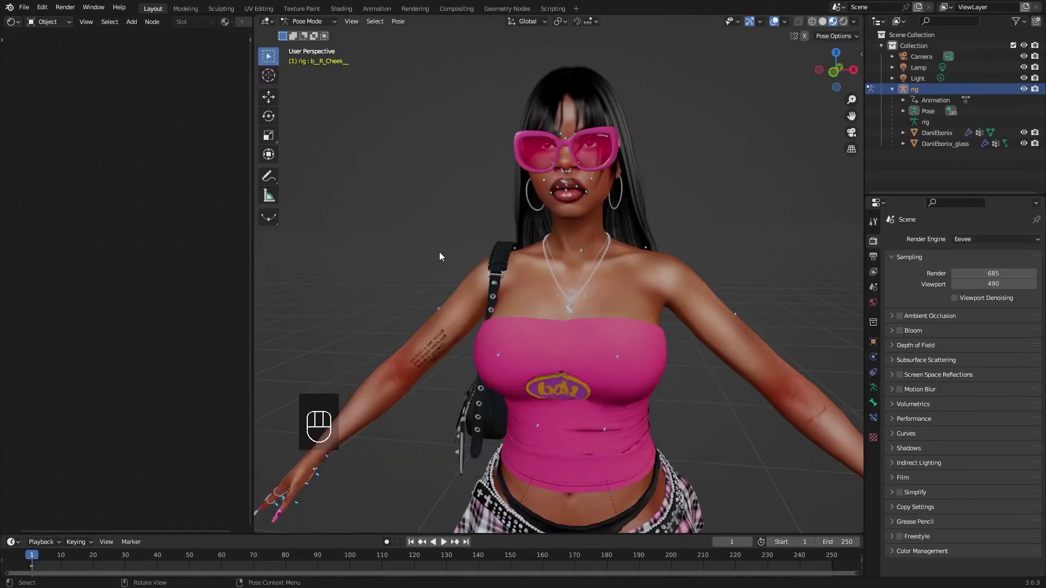
- Select all of the sim's bones and paste the copied Helga - 11 pose
key(a)
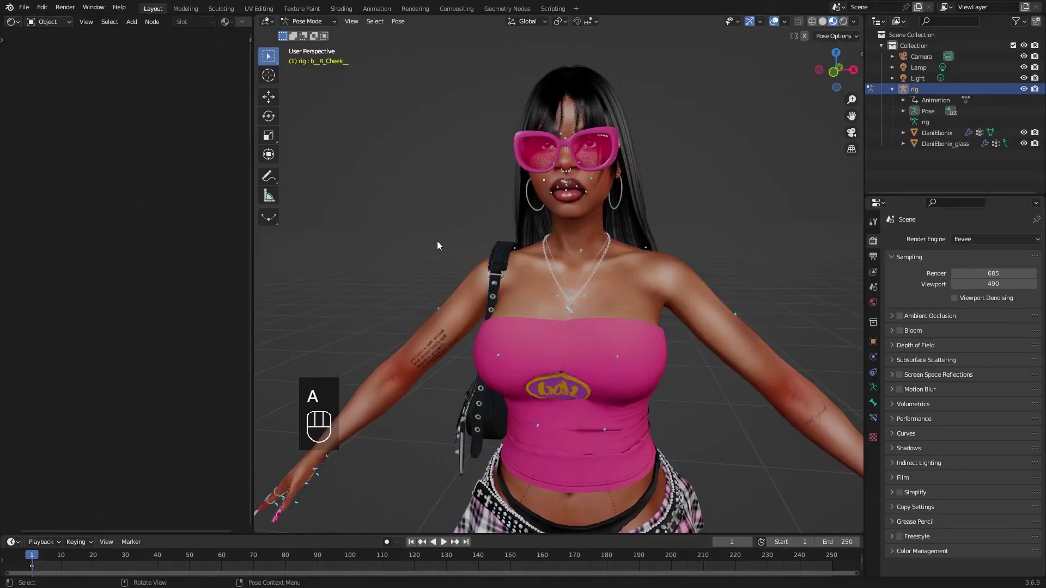
key(a)
key(ctrl+v)
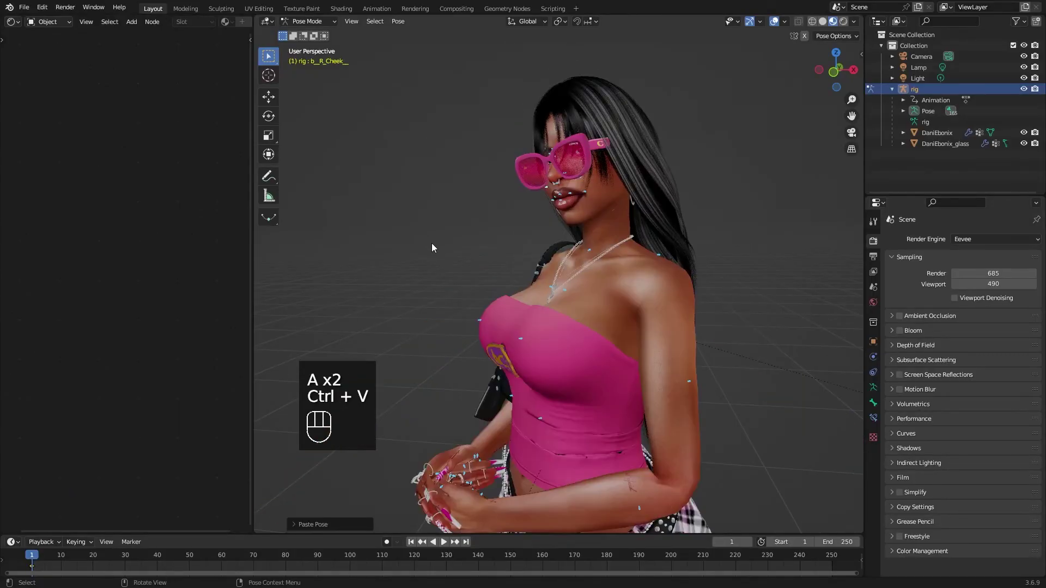
middle_drag(415, 280, 473, 195)
scroll(469, 222, down, 2)
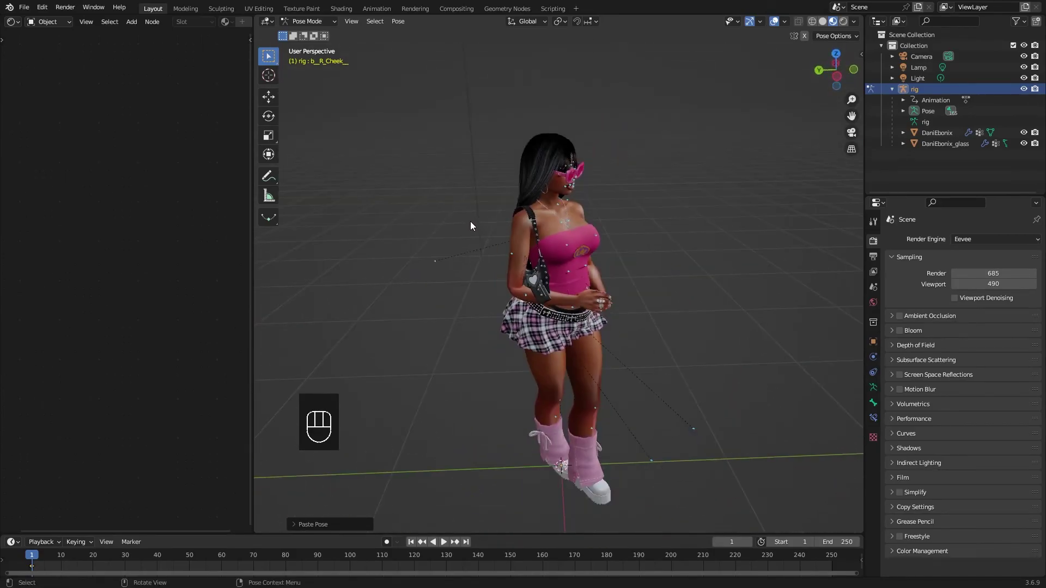
scroll(469, 221, up, 1)
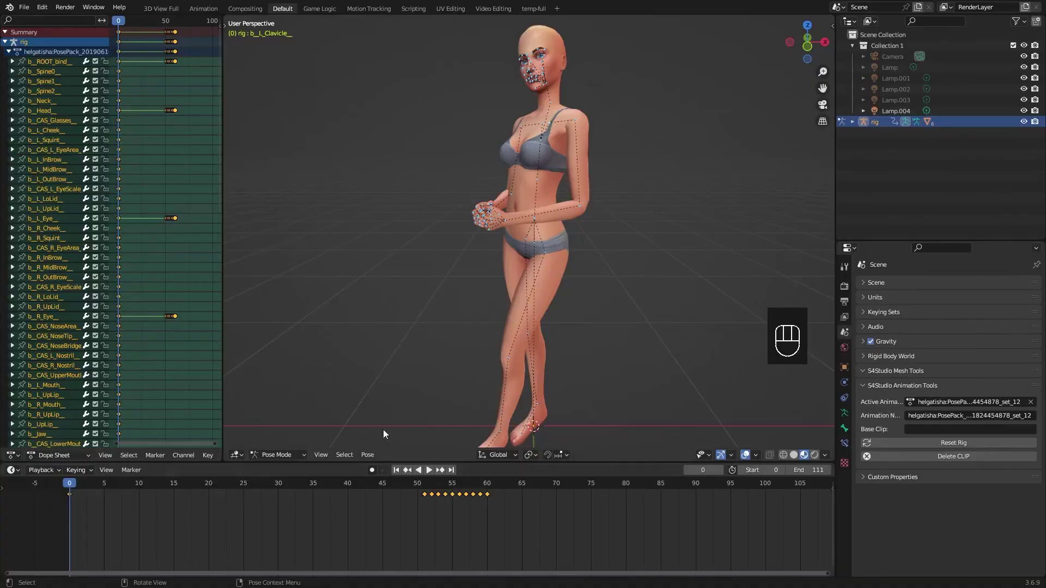
- Insert a Location, Rotation & Scale keyframe on the posed rig
middle_drag(385, 432, 594, 257)
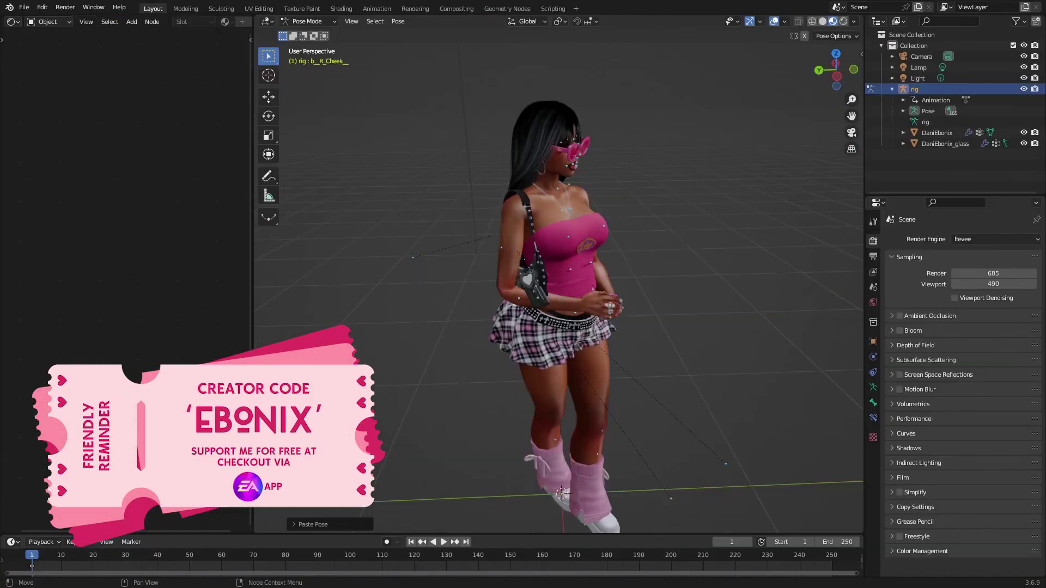
middle_drag(600, 365, 481, 276)
scroll(482, 276, up, 4)
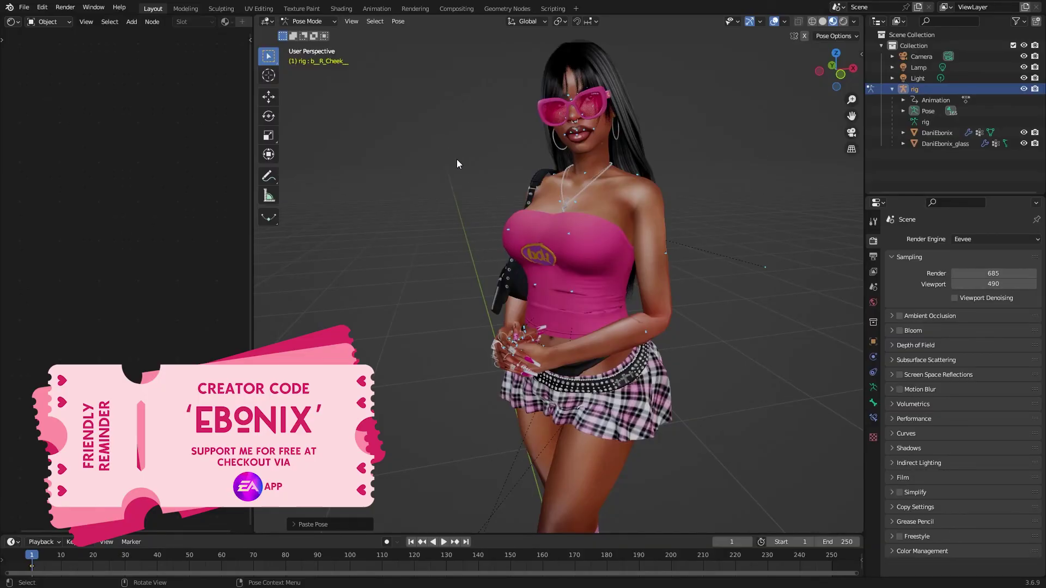
key(i)
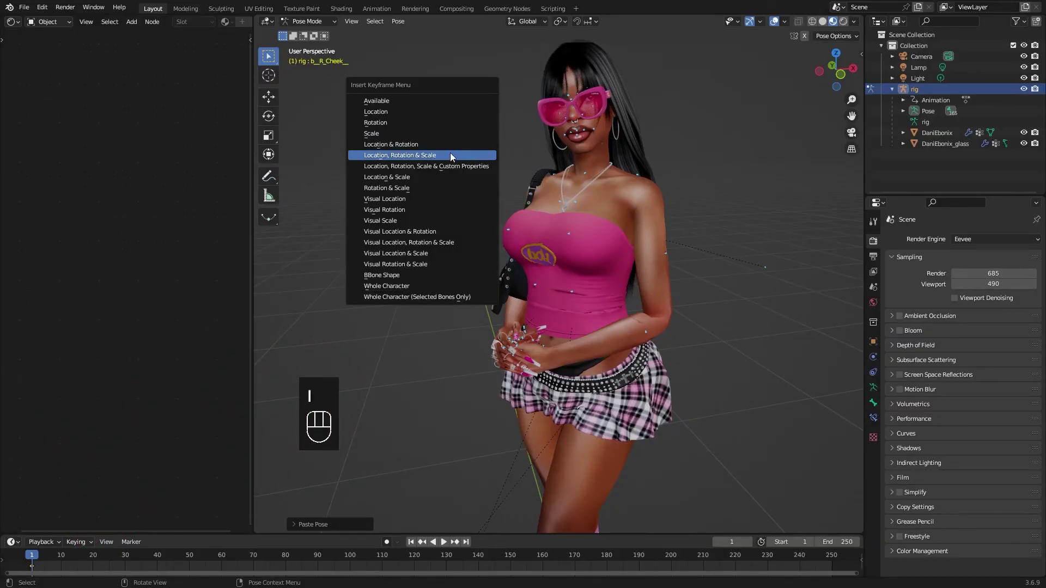
click(451, 156)
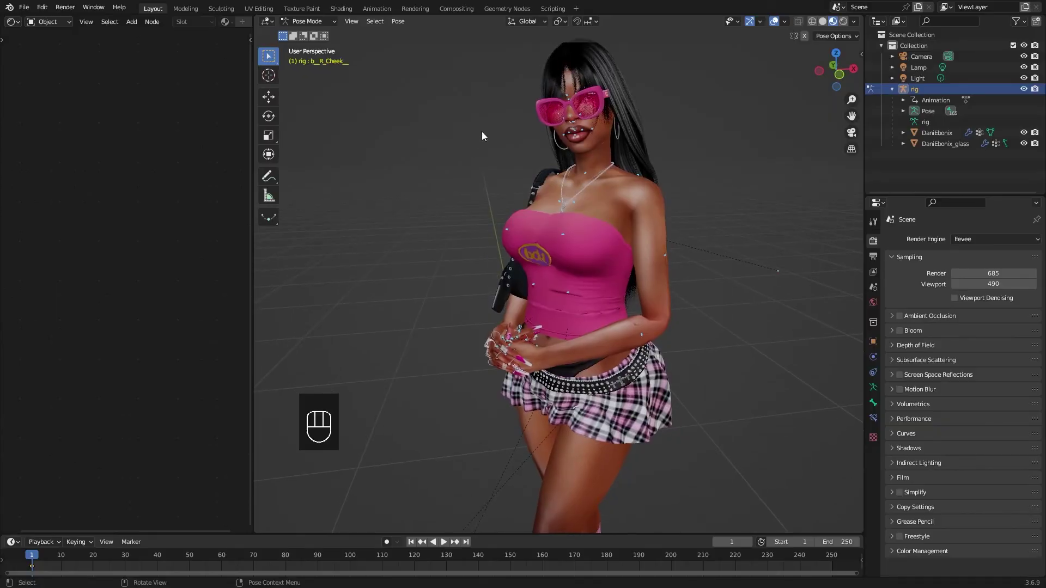